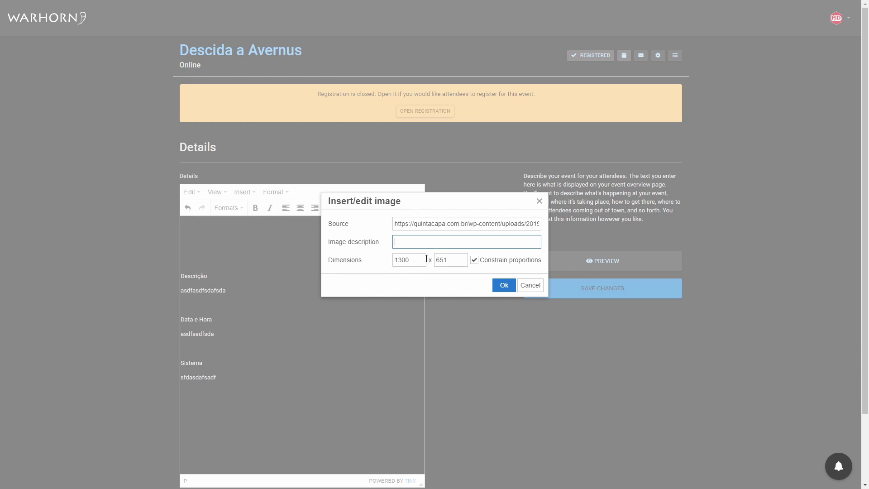
Step: Set the image width to 500 with proportions constrained and insert it into the event details
{"action": "double_click", "coordinate": [409, 261]}
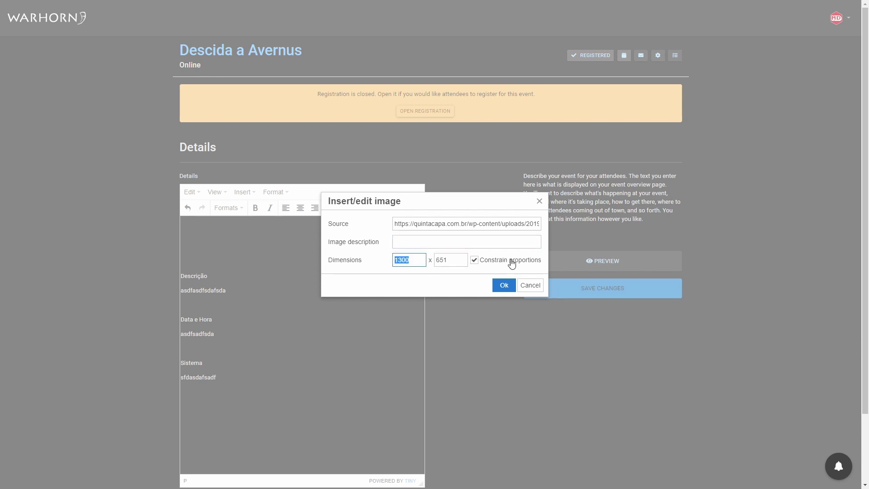
{"action": "type", "text": "500"}
{"action": "left_click", "coordinate": [504, 285]}
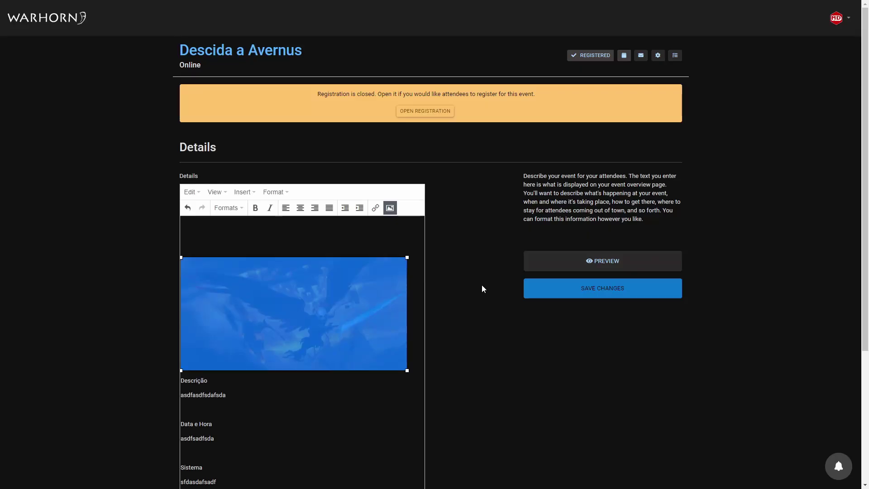
Step: Format the "Descrição" line below the image as a Heading 2
{"action": "left_click", "coordinate": [216, 369]}
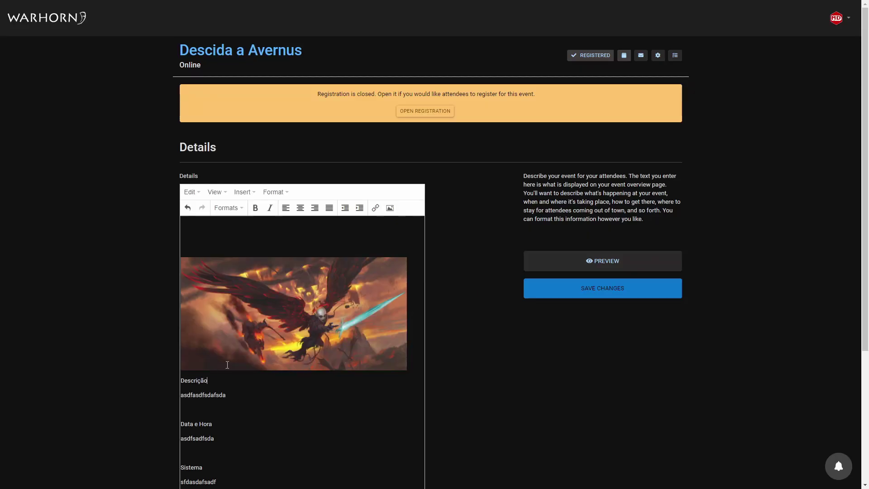
{"action": "scroll", "coordinate": [229, 315], "scroll_direction": "down", "scroll_amount": 3}
{"action": "double_click", "coordinate": [195, 243]}
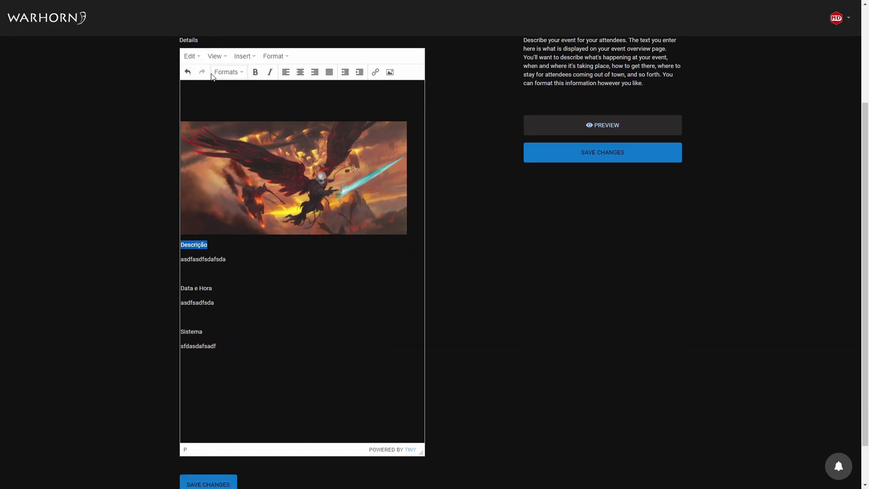
{"action": "left_click", "coordinate": [190, 61]}
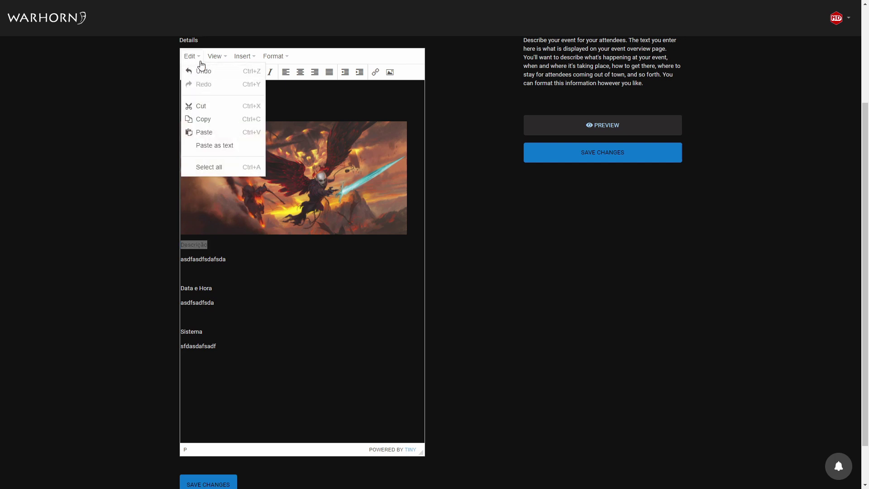
{"action": "left_click", "coordinate": [243, 57]}
{"action": "left_click", "coordinate": [265, 56]}
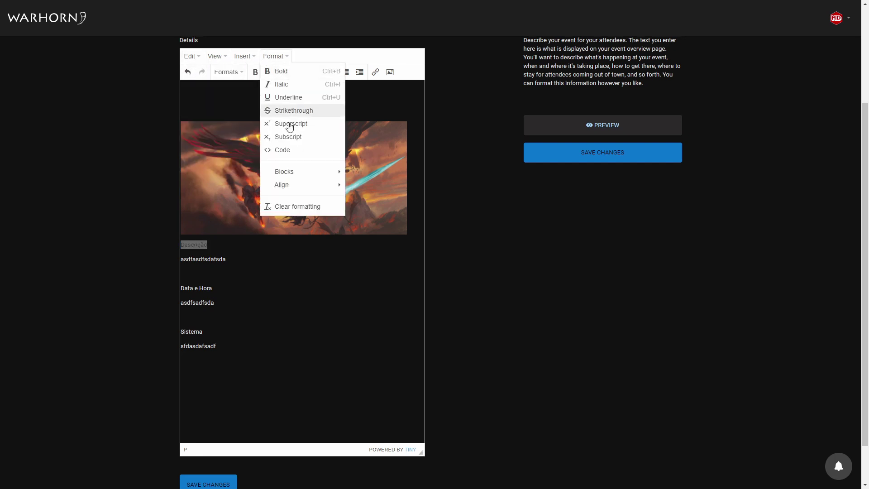
{"action": "mouse_move", "coordinate": [291, 172]}
{"action": "left_click", "coordinate": [380, 188]}
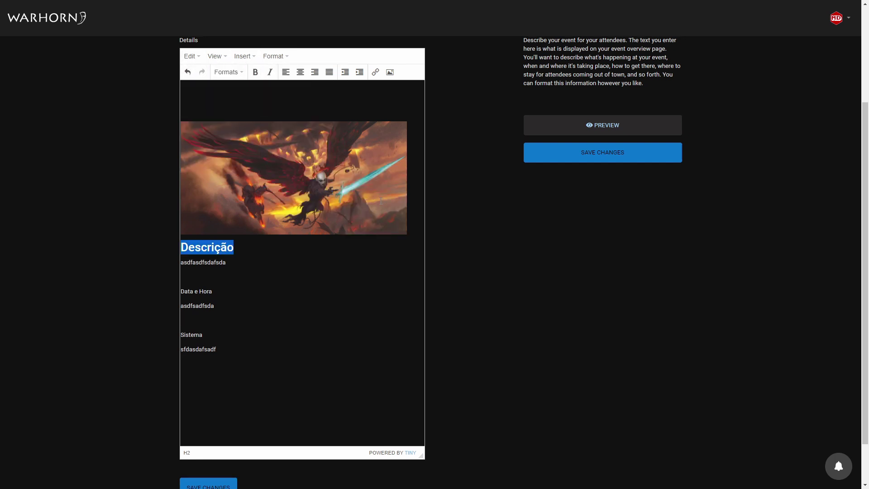
Step: Format the "Data e Hora" line as a Heading 2
{"action": "triple_click", "coordinate": [186, 291]}
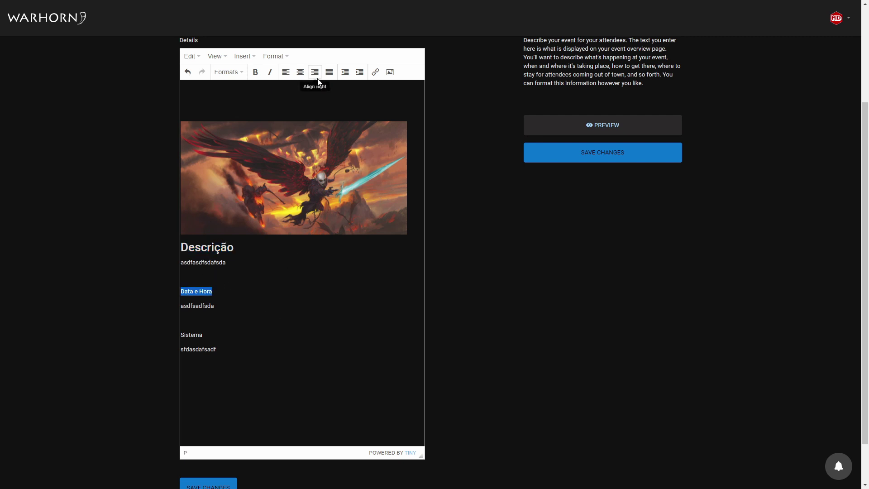
{"action": "left_click", "coordinate": [271, 56]}
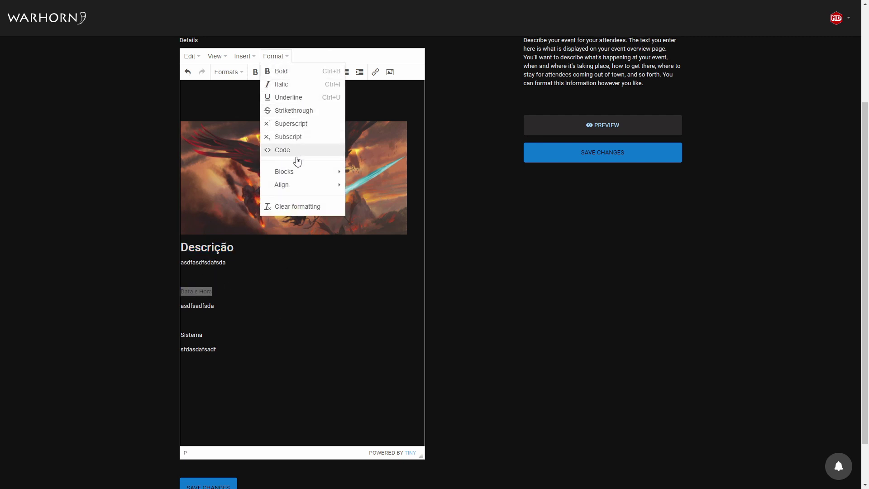
{"action": "left_click", "coordinate": [375, 187]}
Step: Save the changes to the event details
{"action": "scroll", "coordinate": [252, 155], "scroll_direction": "up", "scroll_amount": 3}
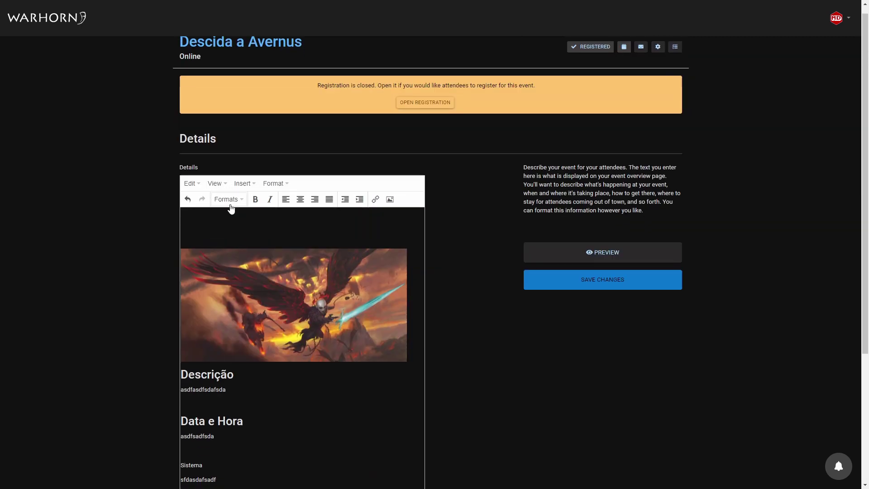
{"action": "scroll", "coordinate": [230, 205], "scroll_direction": "down", "scroll_amount": 5}
{"action": "left_click", "coordinate": [205, 431]}
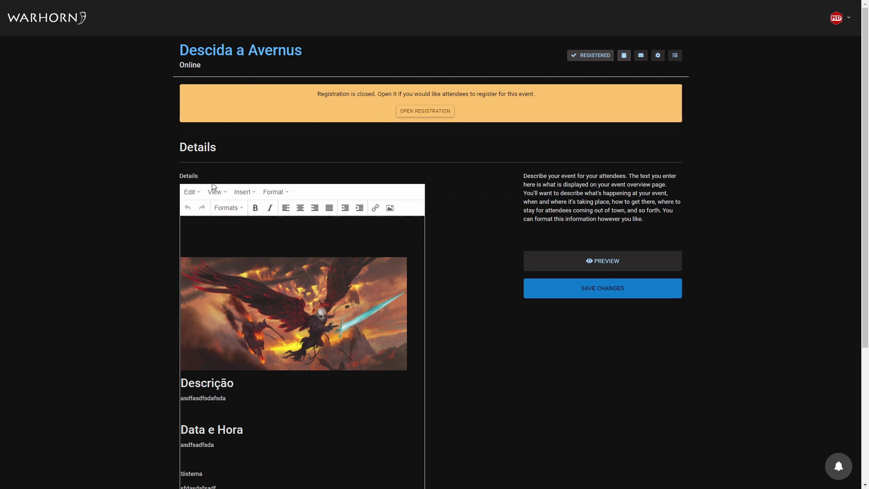
Step: Open the event's scenario management page
{"action": "scroll", "coordinate": [210, 194], "scroll_direction": "down", "scroll_amount": 5}
{"action": "scroll", "coordinate": [211, 194], "scroll_direction": "up", "scroll_amount": 5}
{"action": "scroll", "coordinate": [193, 168], "scroll_direction": "down", "scroll_amount": 4}
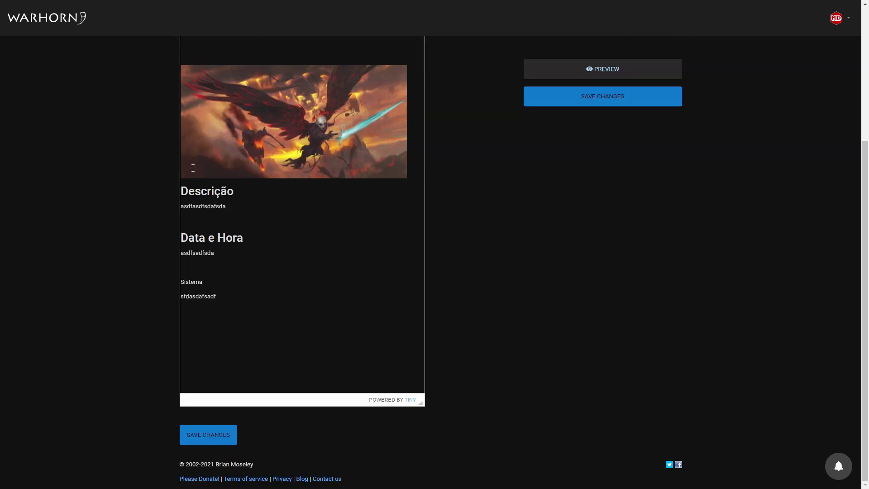
{"action": "scroll", "coordinate": [716, 88], "scroll_direction": "up", "scroll_amount": 4}
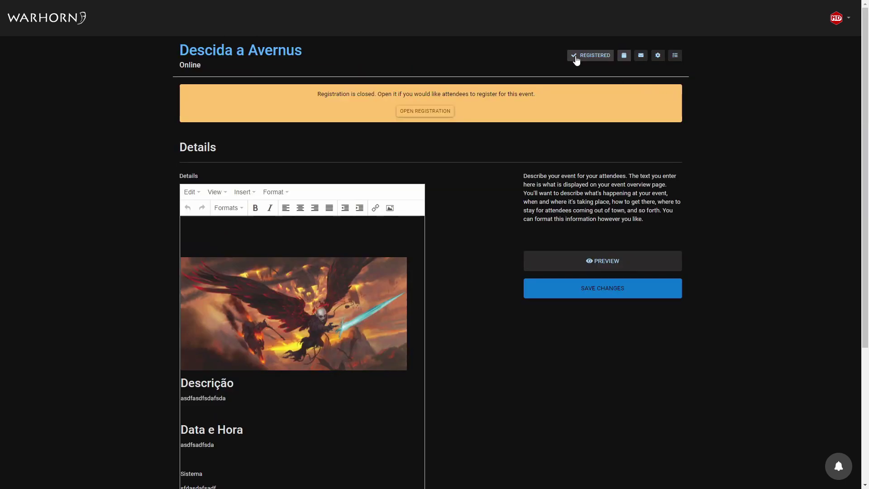
{"action": "left_click", "coordinate": [657, 60]}
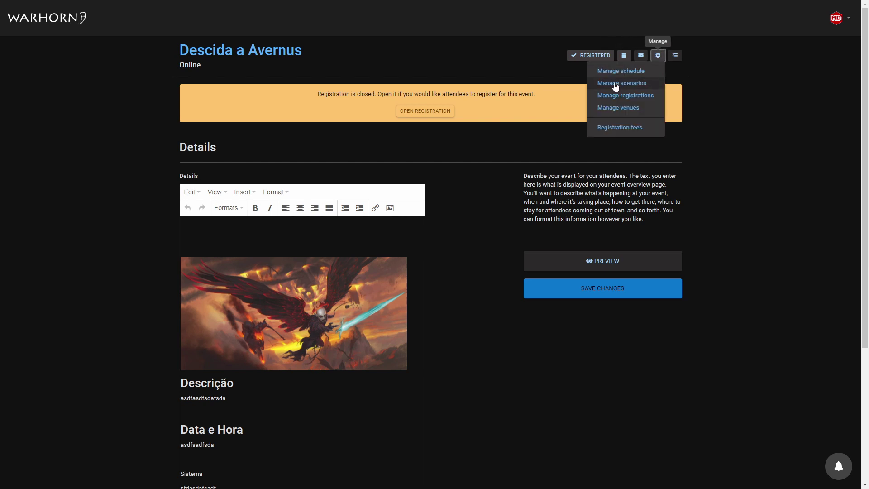
{"action": "left_click", "coordinate": [632, 85]}
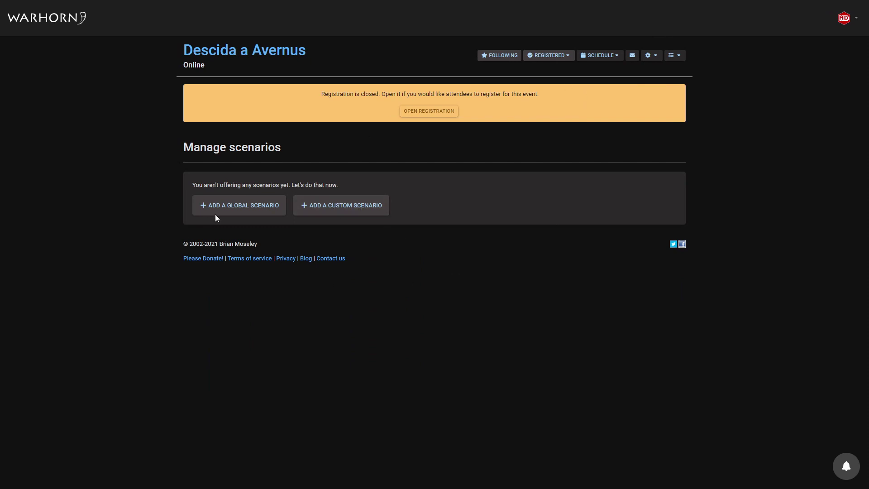
{"action": "left_click", "coordinate": [229, 212]}
{"action": "left_click", "coordinate": [267, 74]}
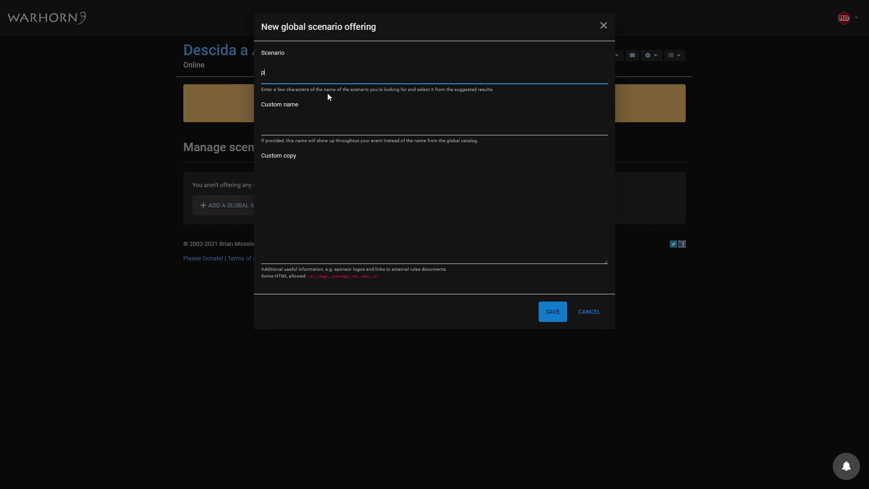
{"action": "type", "text": "path"}
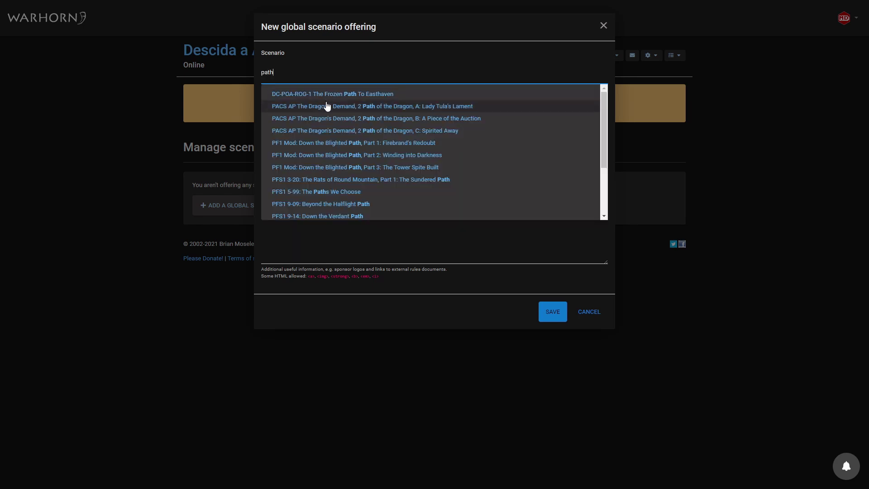
{"action": "scroll", "coordinate": [376, 181], "scroll_direction": "down", "scroll_amount": 2}
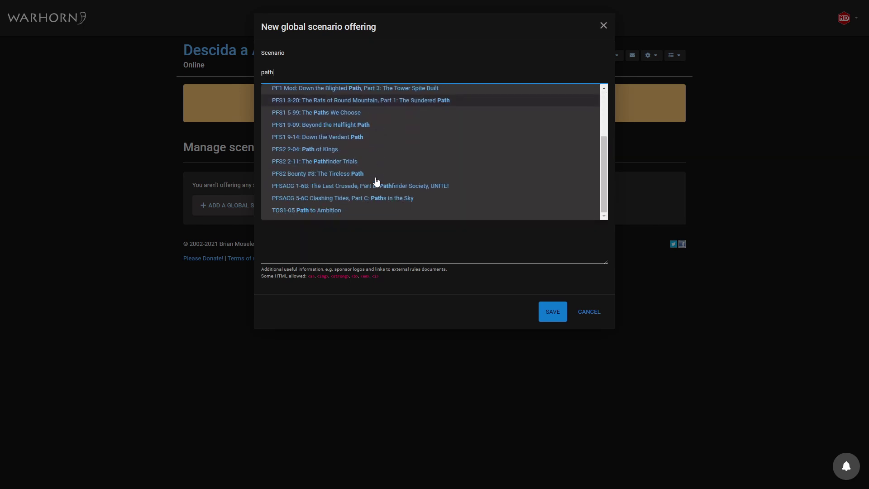
{"action": "left_click", "coordinate": [373, 235]}
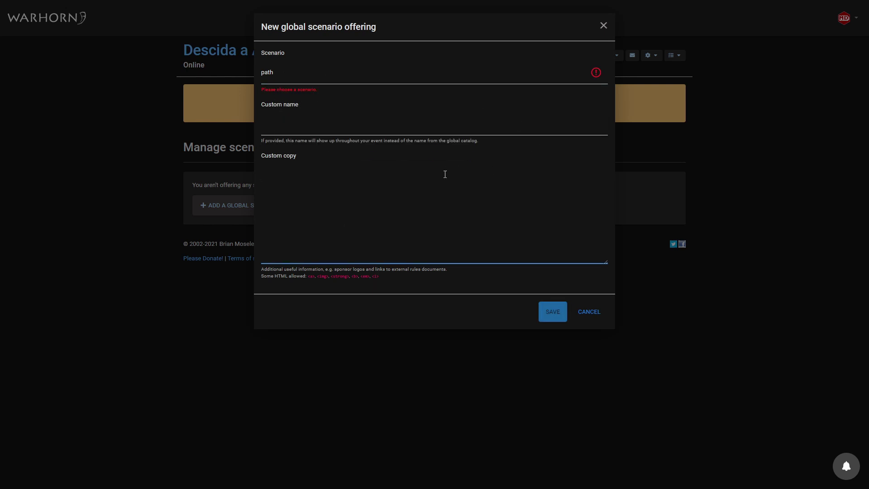
{"action": "left_click", "coordinate": [588, 313]}
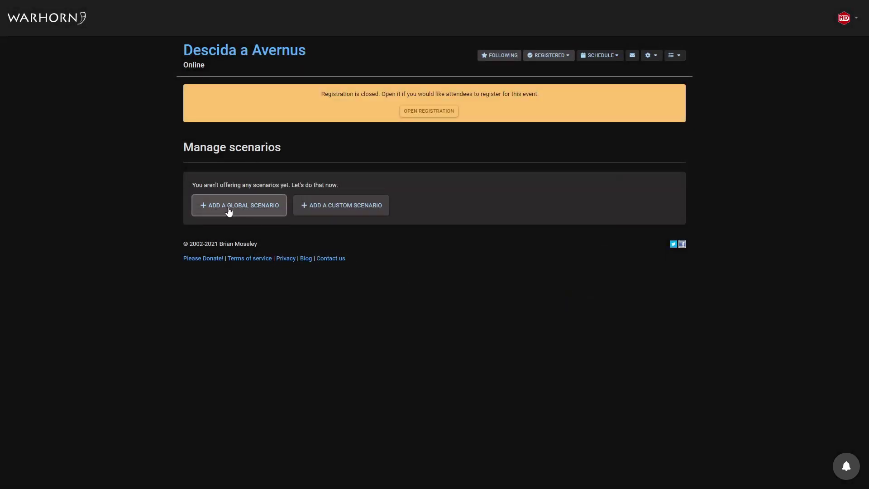
Step: Start a custom scenario named "A Aventura dos Infernos" and mark it as not an organized play campaign scenario
{"action": "left_click", "coordinate": [322, 205]}
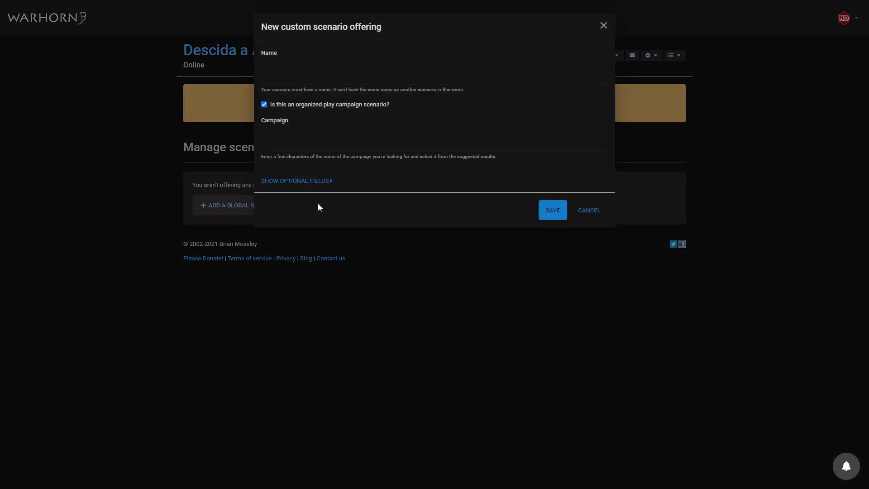
{"action": "left_click", "coordinate": [335, 81]}
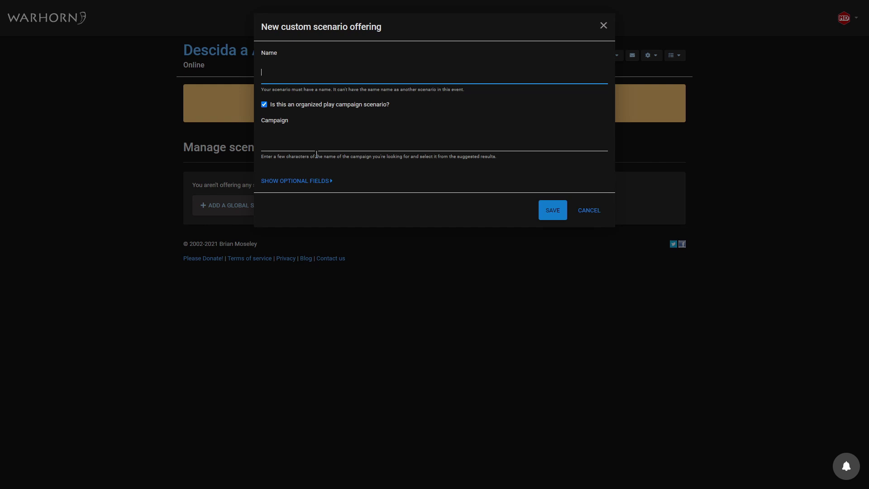
{"action": "type", "text": "A Aventura dos Infernos"}
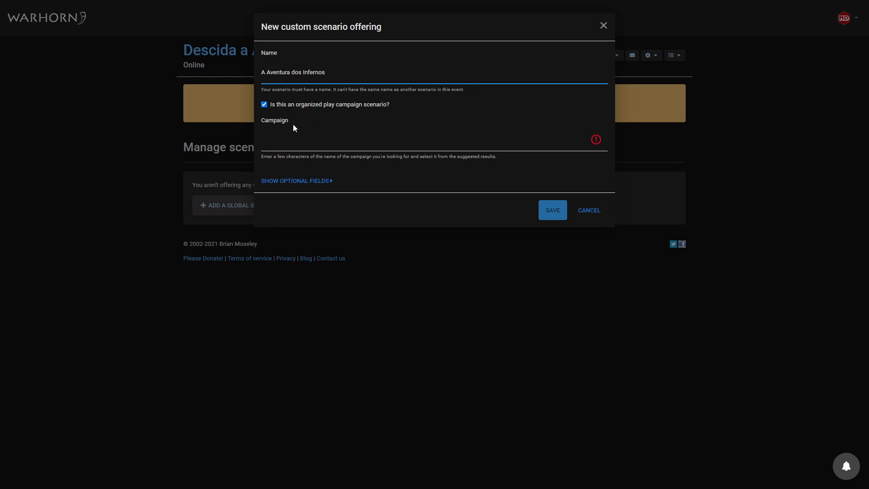
{"action": "left_click", "coordinate": [334, 106]}
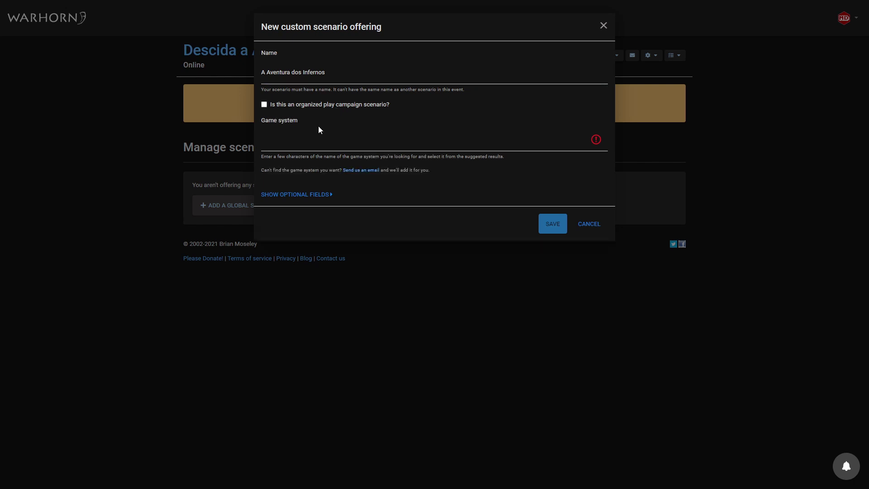
Step: Choose Custom/Freeform as the scenario's game system and save the scenario with the optional fields left empty
{"action": "left_click", "coordinate": [312, 142]}
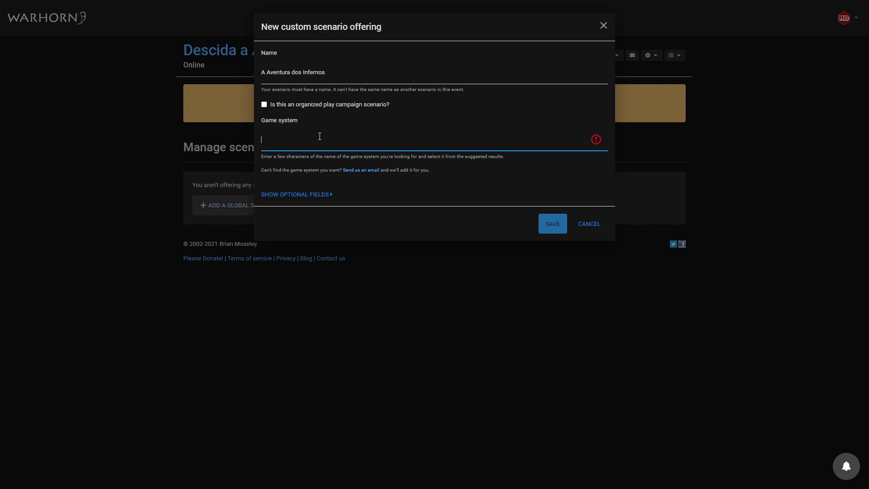
{"action": "type", "text": "Dungeon"}
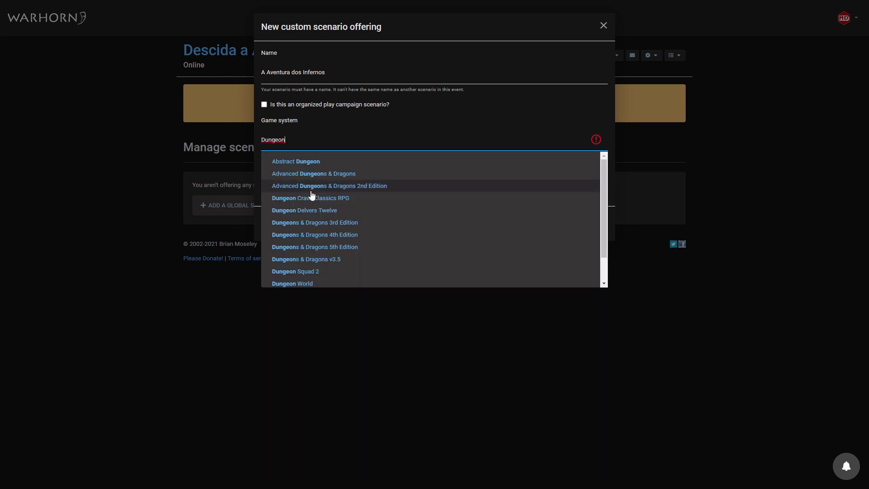
{"action": "double_click", "coordinate": [291, 136]}
{"action": "type", "text": "custom"}
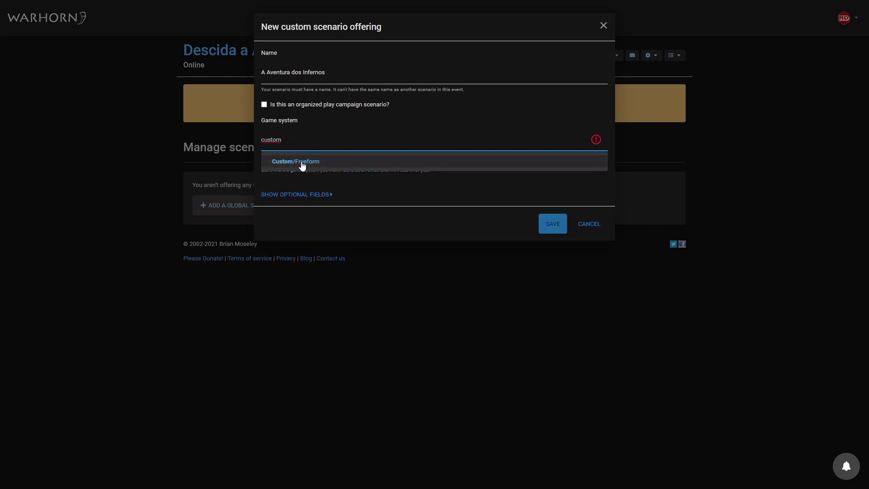
{"action": "left_click", "coordinate": [300, 165]}
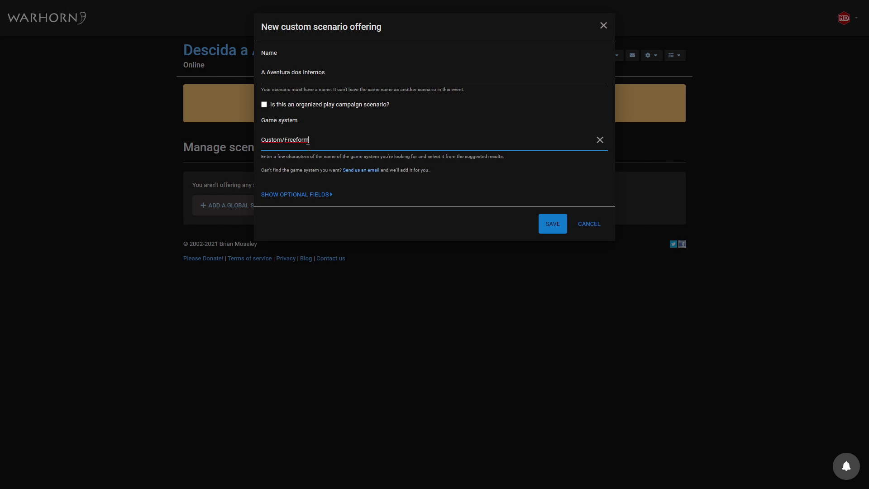
{"action": "left_click", "coordinate": [312, 198]}
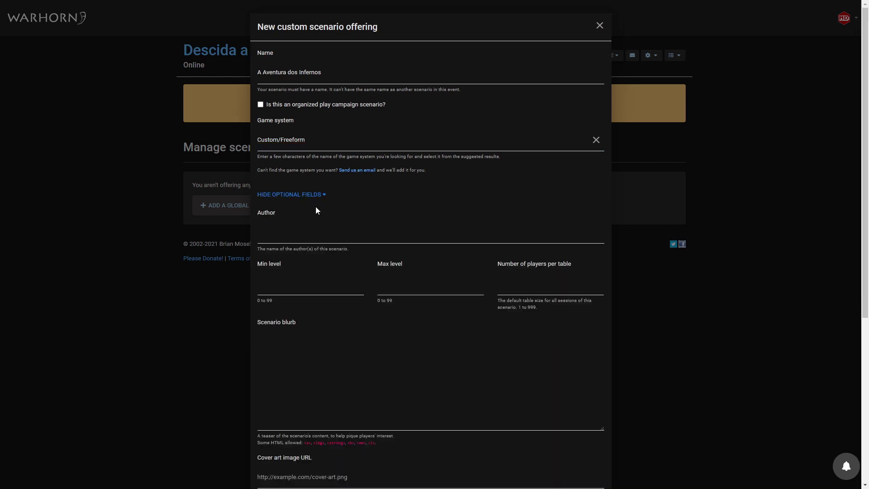
{"action": "left_click", "coordinate": [298, 196]}
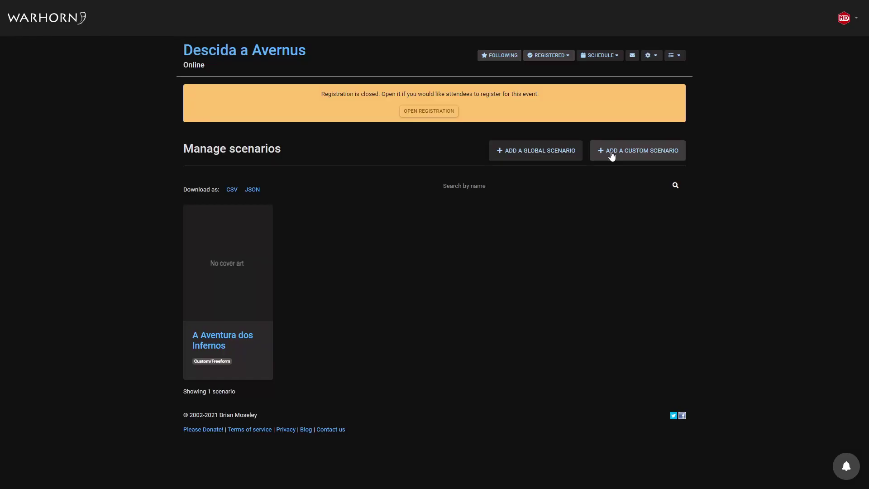
Step: Add a second custom scenario named "Aventura de Savage Worlds", not organized play, with Savage Worlds as its game system
{"action": "left_click", "coordinate": [633, 151]}
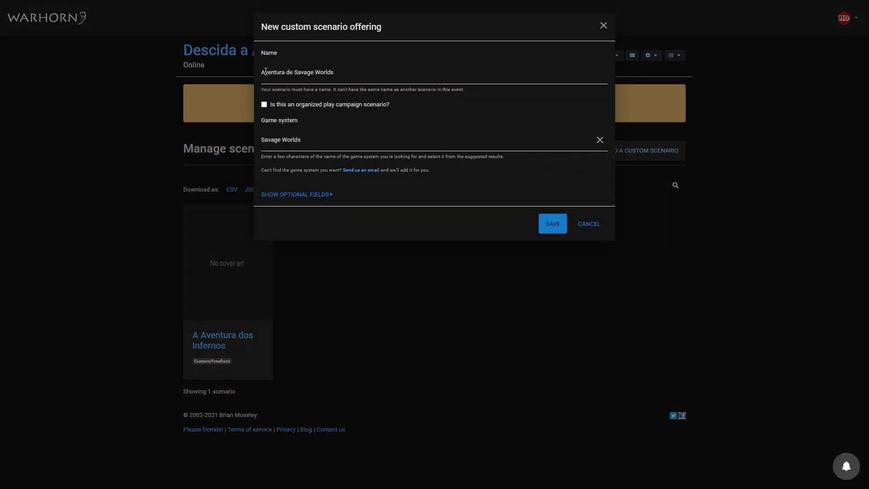
{"action": "left_click", "coordinate": [561, 223]}
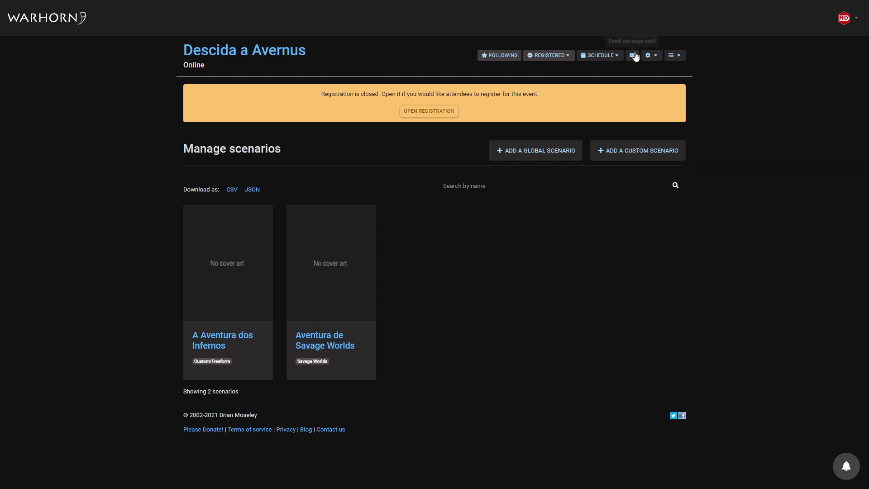
Step: Open the event's schedule management page
{"action": "left_click", "coordinate": [648, 55]}
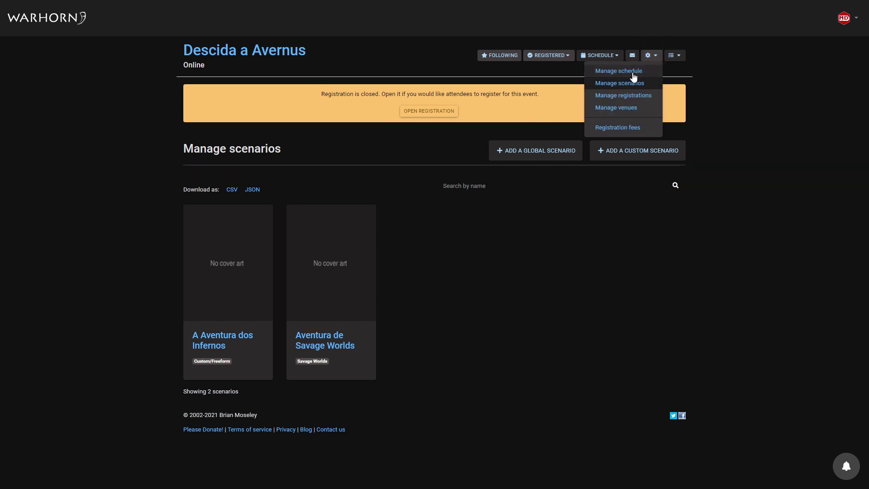
{"action": "key", "text": "Escape"}
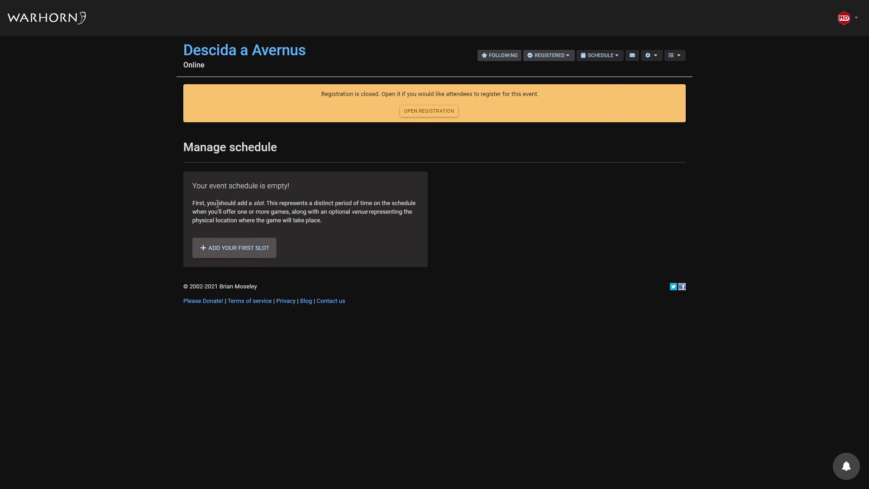
Step: Start the event's first schedule slot with start date 2021-05-10 and start time 6:00pm
{"action": "left_click", "coordinate": [649, 56]}
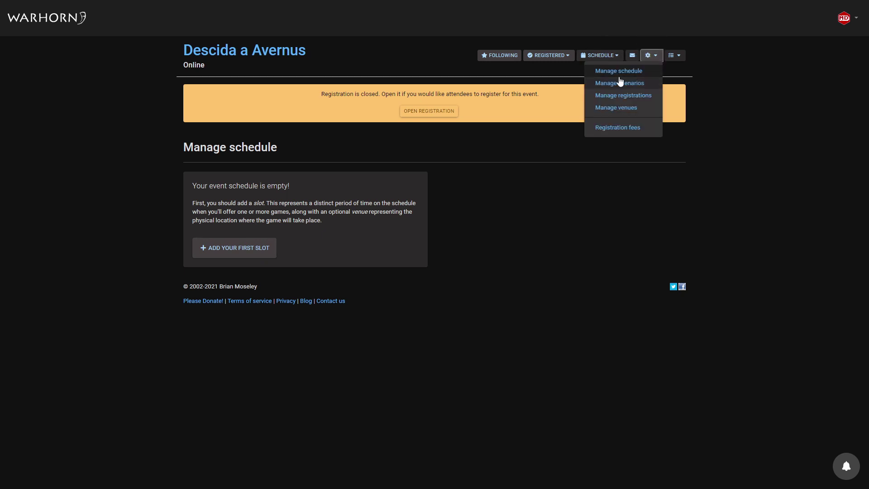
{"action": "left_click", "coordinate": [216, 252]}
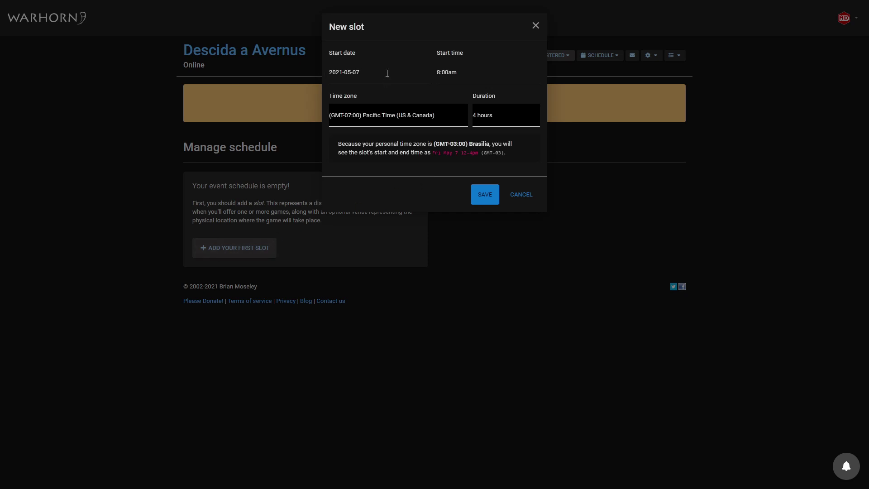
{"action": "left_click", "coordinate": [452, 72]}
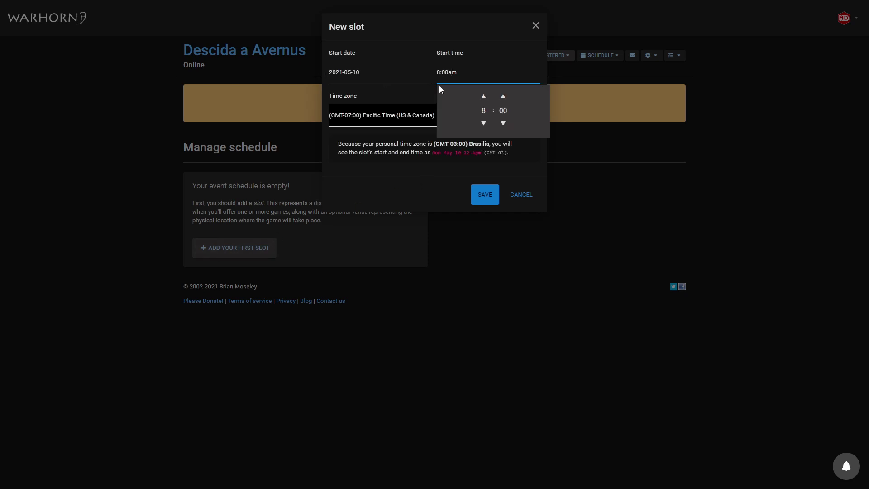
{"action": "left_click", "coordinate": [484, 97]}
{"action": "left_click", "coordinate": [483, 97]}
{"action": "left_click", "coordinate": [484, 96]}
{"action": "left_click", "coordinate": [483, 97]}
{"action": "left_click", "coordinate": [484, 97]}
{"action": "left_click", "coordinate": [483, 97]}
{"action": "left_click", "coordinate": [483, 97]}
{"action": "left_click", "coordinate": [483, 97]}
{"action": "left_click", "coordinate": [485, 99]}
{"action": "left_click", "coordinate": [485, 99]}
Step: Set the new slot's time zone to (GMT-03:00) Brasilia and its duration to 3 hours, and save the slot
{"action": "left_click", "coordinate": [392, 120]}
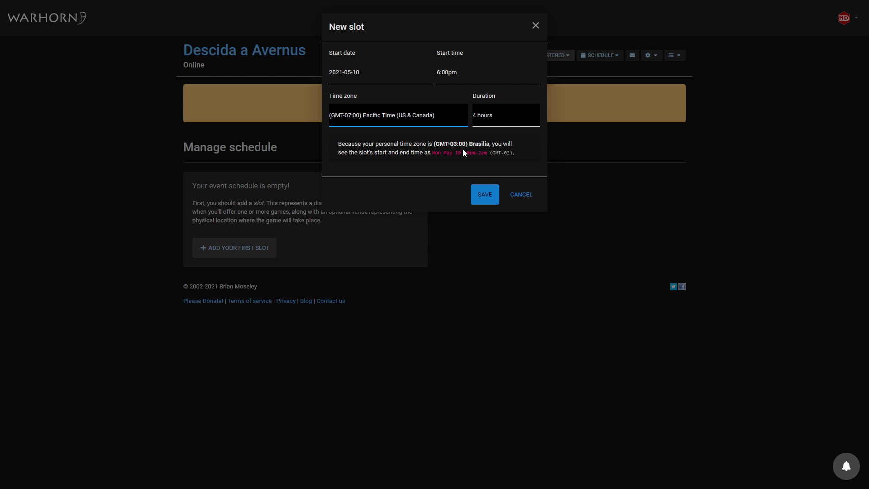
{"action": "left_click", "coordinate": [398, 246]}
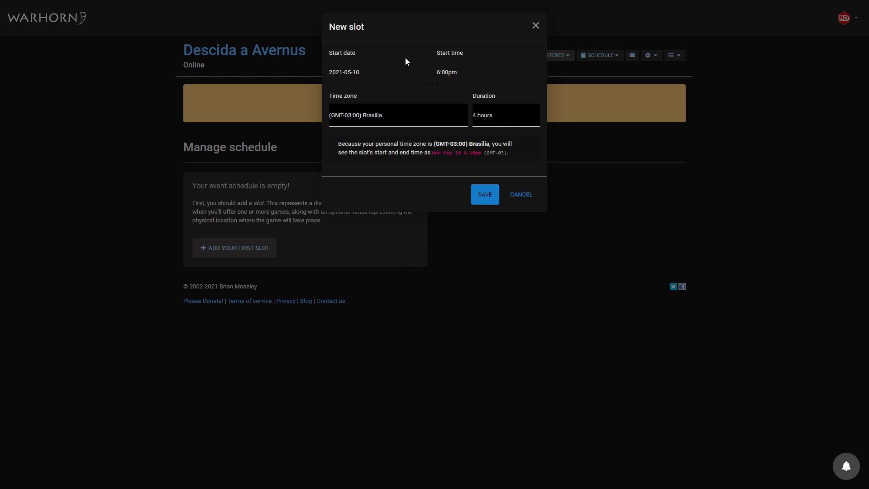
{"action": "left_click", "coordinate": [502, 114]}
{"action": "left_click", "coordinate": [484, 194]}
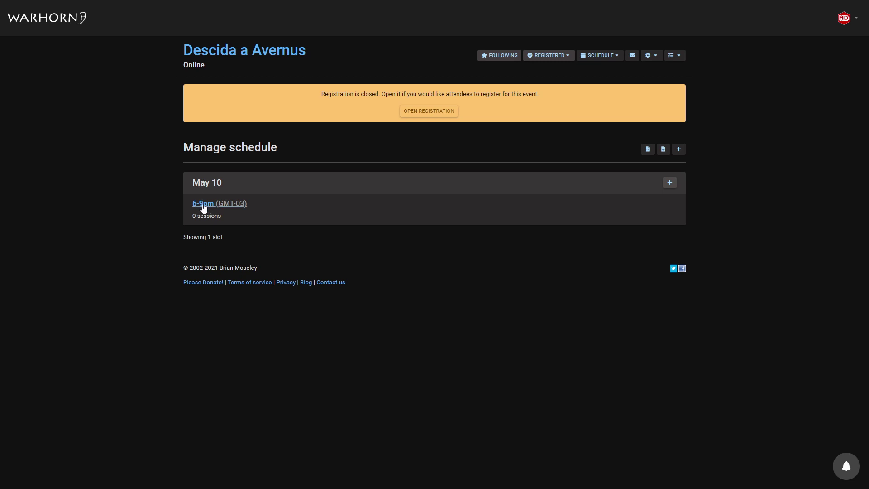
Step: Start a new session in the May 10 slot using the scenario "A Aventura dos Infernos" with Portuguese as its language
{"action": "left_click", "coordinate": [234, 207]}
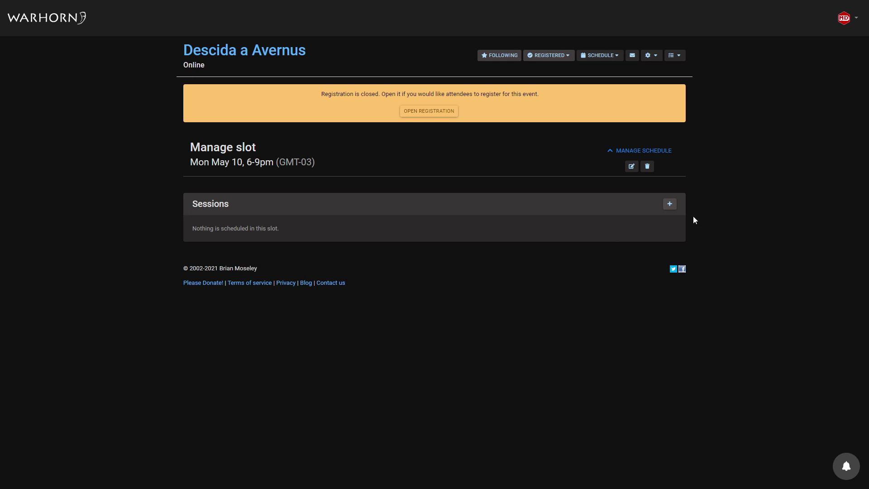
{"action": "left_click", "coordinate": [669, 205]}
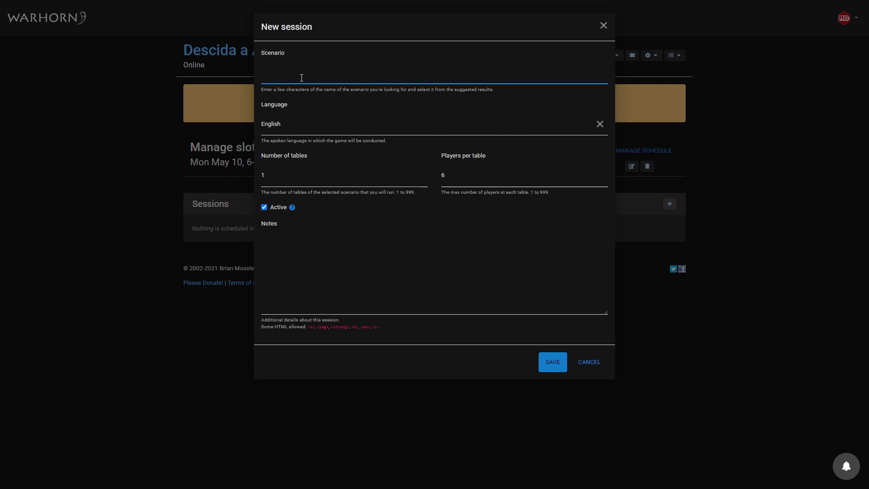
{"action": "type", "text": "A a"}
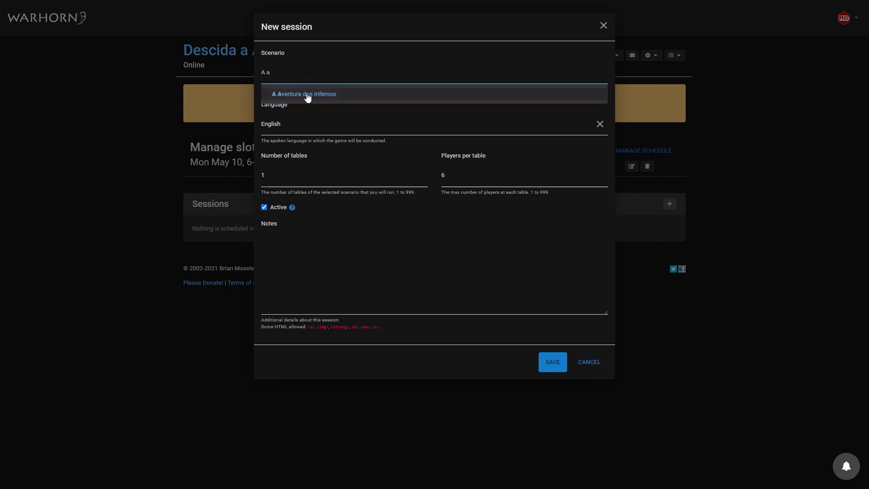
{"action": "left_click", "coordinate": [305, 94]}
{"action": "left_click", "coordinate": [303, 118]}
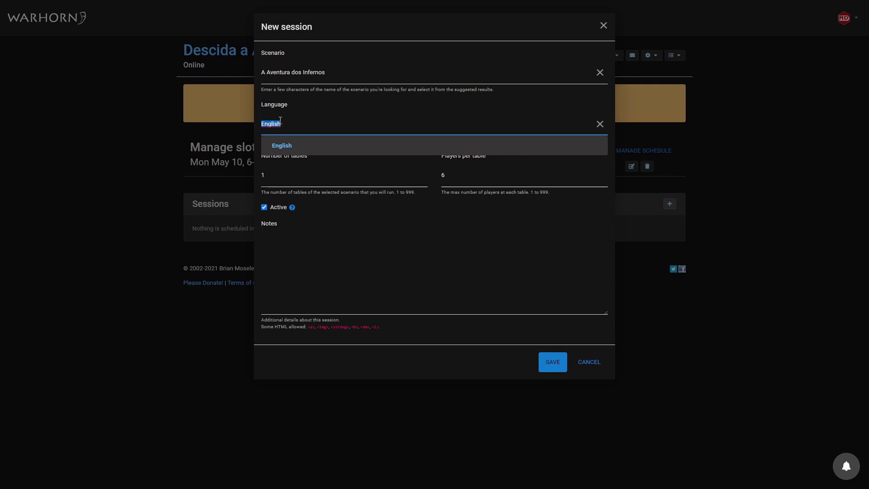
{"action": "type", "text": "Por"}
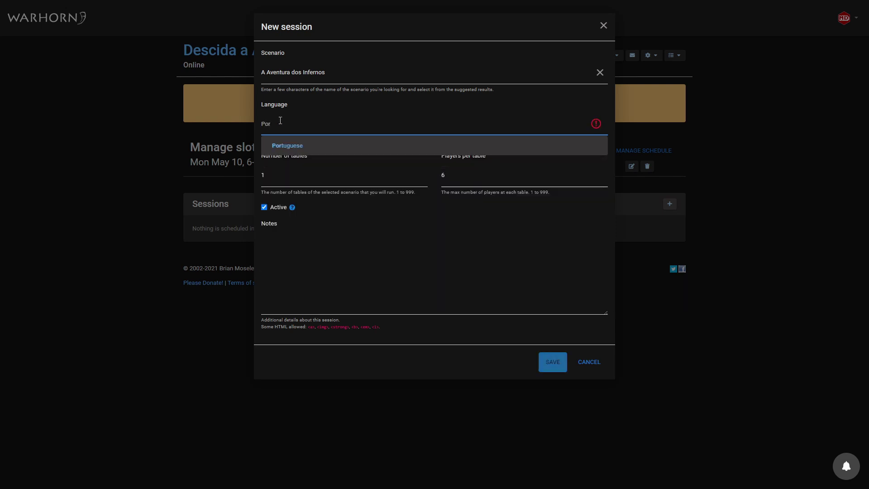
{"action": "left_click", "coordinate": [286, 145]}
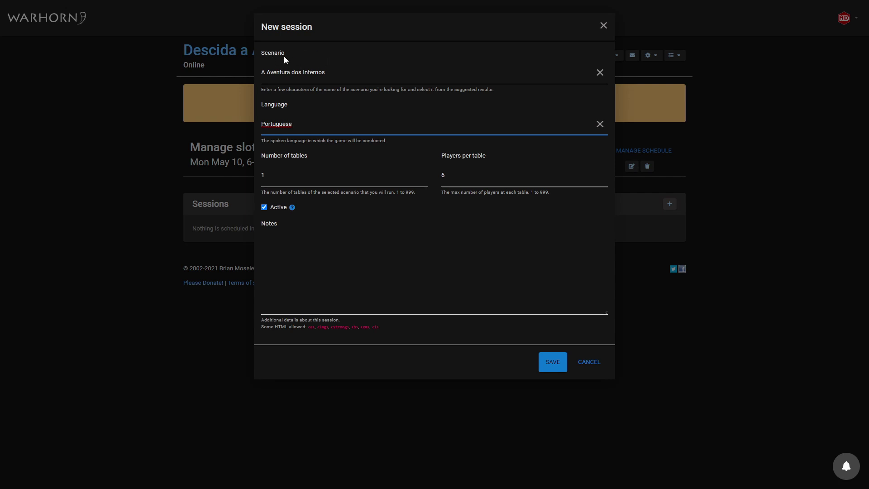
Step: Keep the session at 1 table, set it to 5 players per table, and save it
{"action": "left_click", "coordinate": [298, 182]}
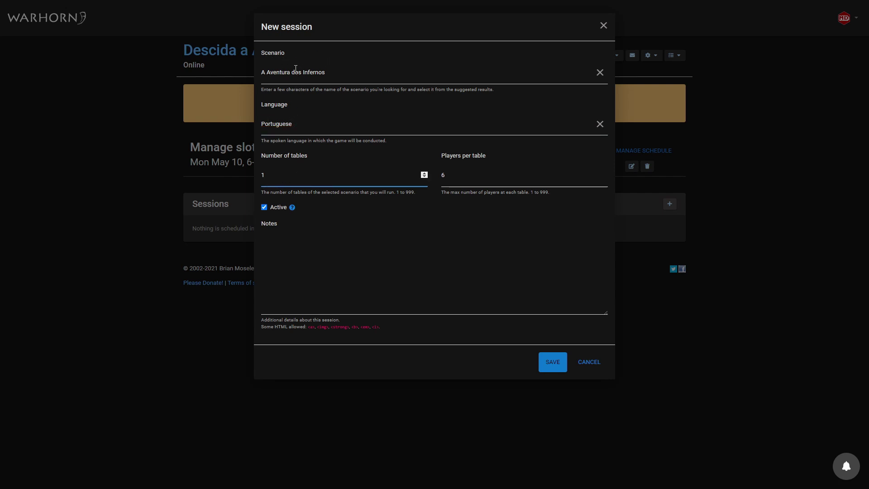
{"action": "left_click", "coordinate": [457, 175]}
{"action": "left_click", "coordinate": [604, 176]}
{"action": "left_click", "coordinate": [551, 362]}
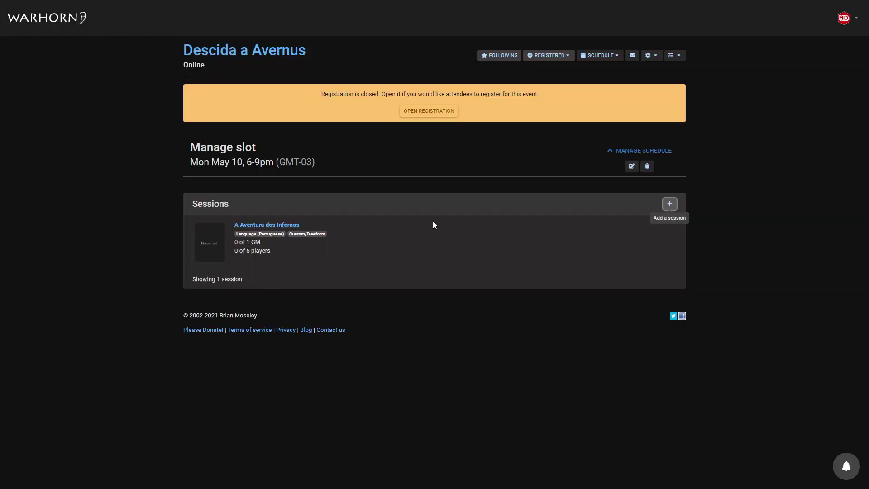
Step: Open the "A Aventura dos Infernos" session and sign up the organizer's own account as its GM
{"action": "left_click", "coordinate": [274, 226]}
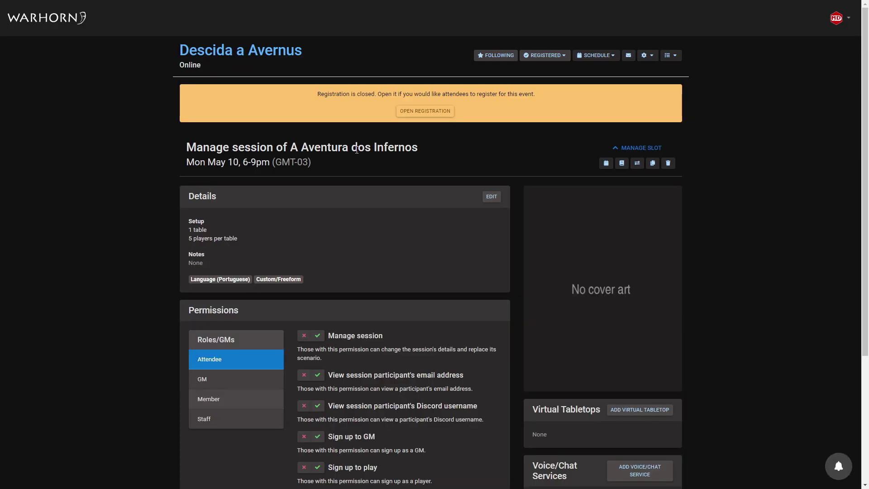
{"action": "scroll", "coordinate": [233, 276], "scroll_direction": "down", "scroll_amount": 4}
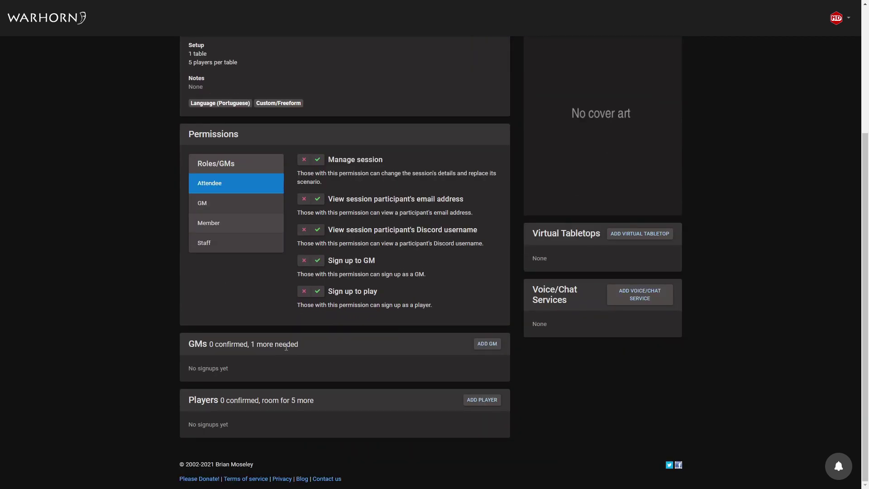
{"action": "left_click", "coordinate": [486, 344]}
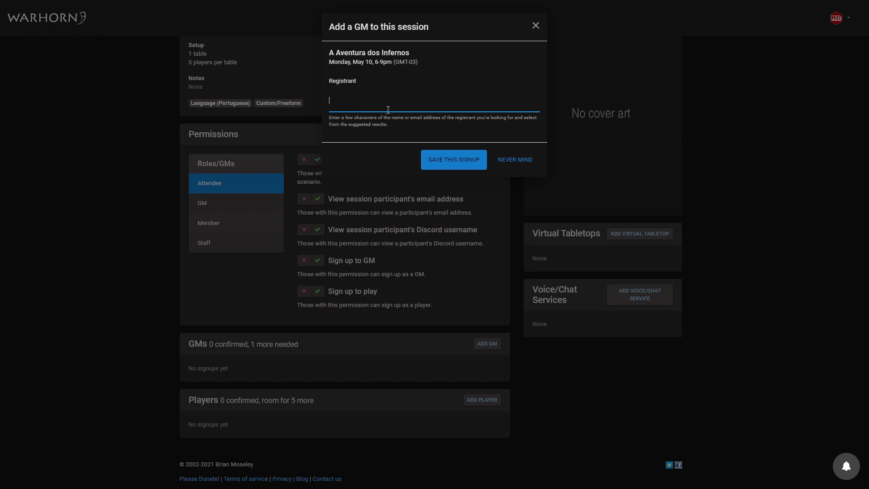
{"action": "key", "text": "ctrl+v"}
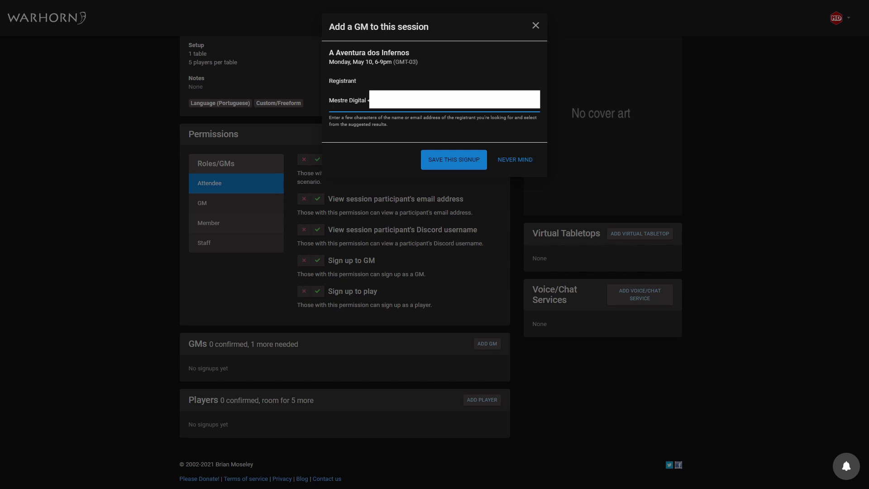
{"action": "left_click", "coordinate": [447, 161]}
Step: Examine the session's permissions, signups and virtual tabletop and Discord voice/chat options without adding any, and return to its slot page
{"action": "scroll", "coordinate": [256, 282], "scroll_direction": "up", "scroll_amount": 4}
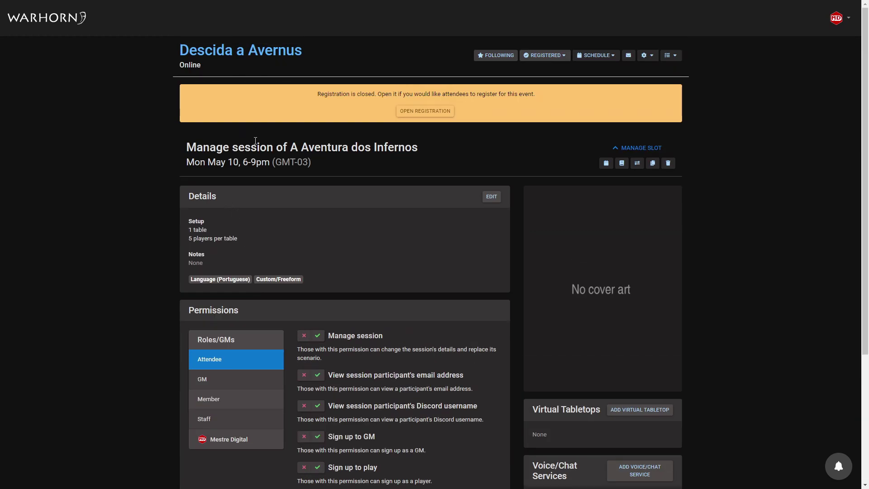
{"action": "scroll", "coordinate": [367, 218], "scroll_direction": "down", "scroll_amount": 4}
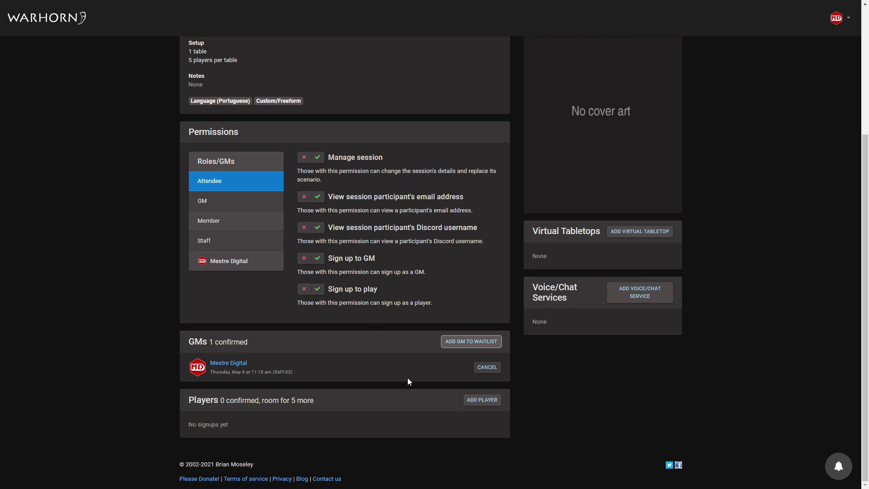
{"action": "scroll", "coordinate": [393, 274], "scroll_direction": "up", "scroll_amount": 2}
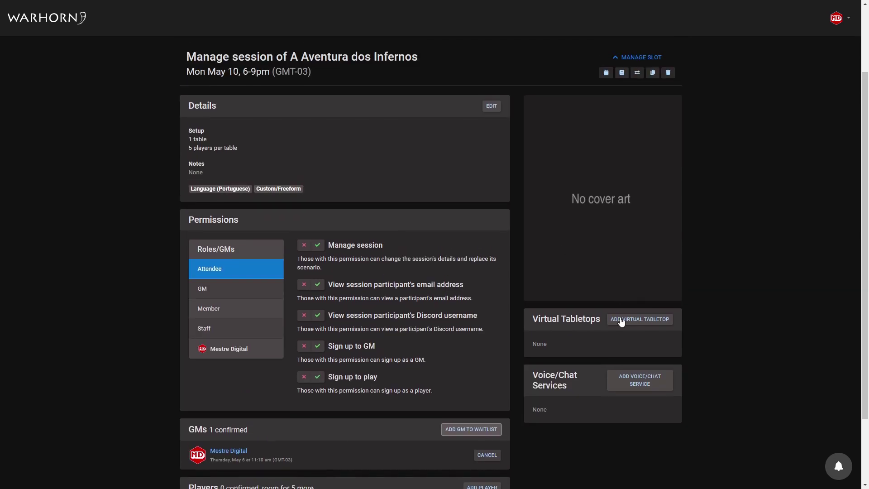
{"action": "scroll", "coordinate": [579, 341], "scroll_direction": "down", "scroll_amount": 2}
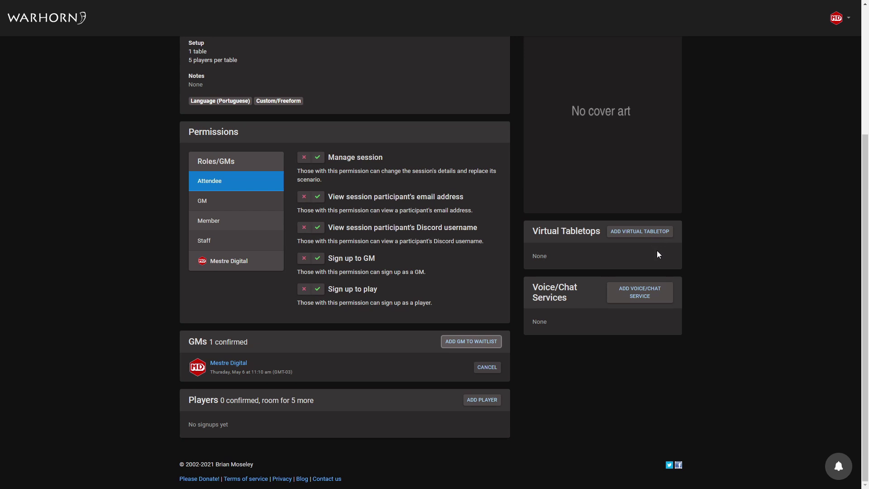
{"action": "left_click", "coordinate": [625, 232]}
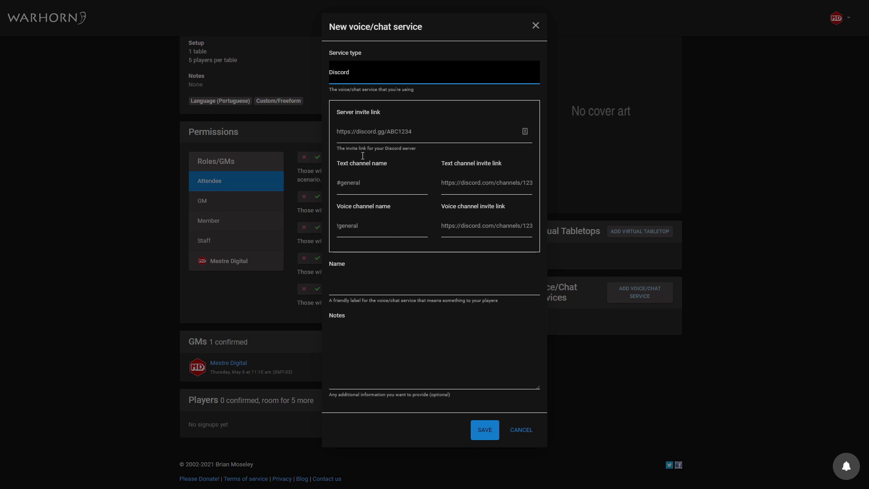
{"action": "left_click", "coordinate": [485, 429]}
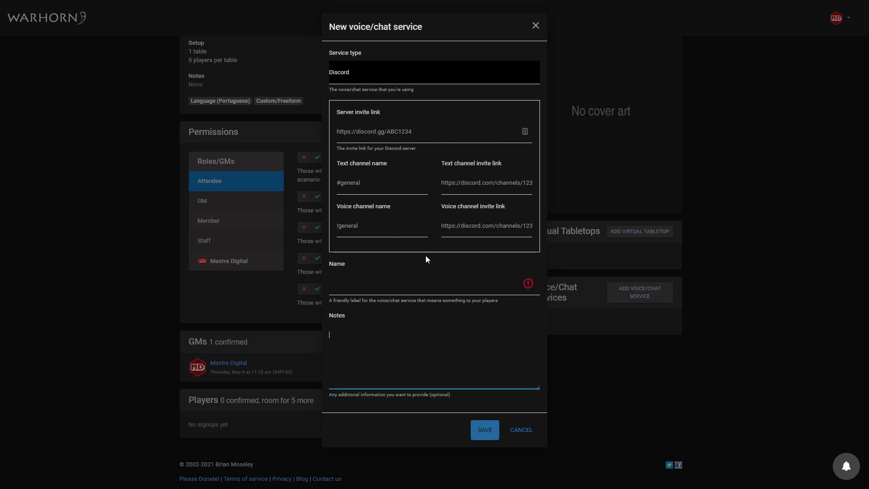
{"action": "left_click", "coordinate": [529, 431]}
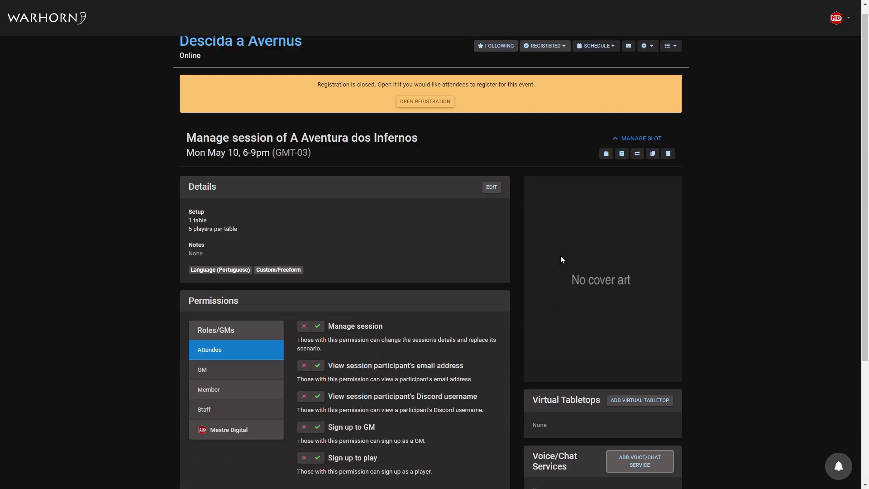
{"action": "scroll", "coordinate": [249, 290], "scroll_direction": "up", "scroll_amount": 4}
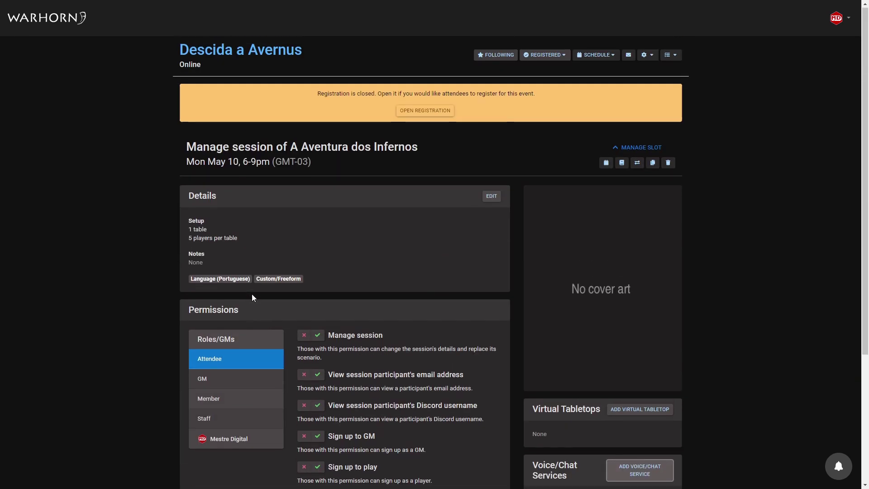
{"action": "scroll", "coordinate": [612, 345], "scroll_direction": "down", "scroll_amount": 4}
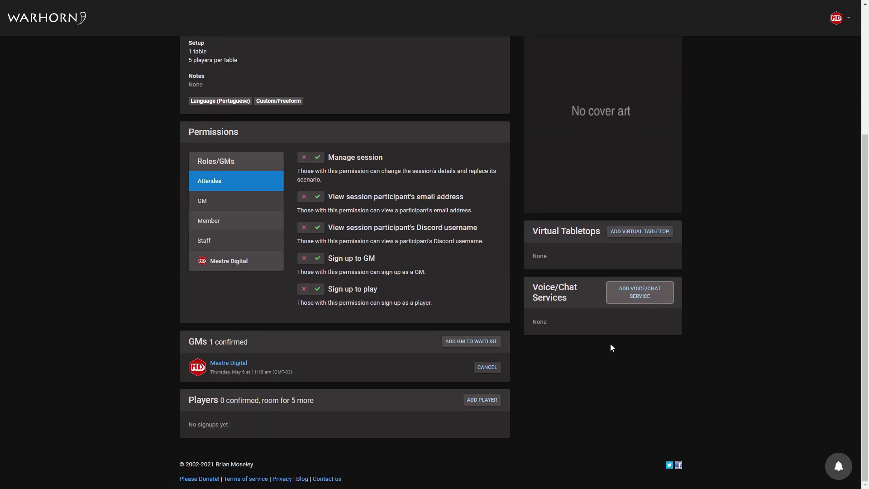
{"action": "scroll", "coordinate": [390, 357], "scroll_direction": "up", "scroll_amount": 4}
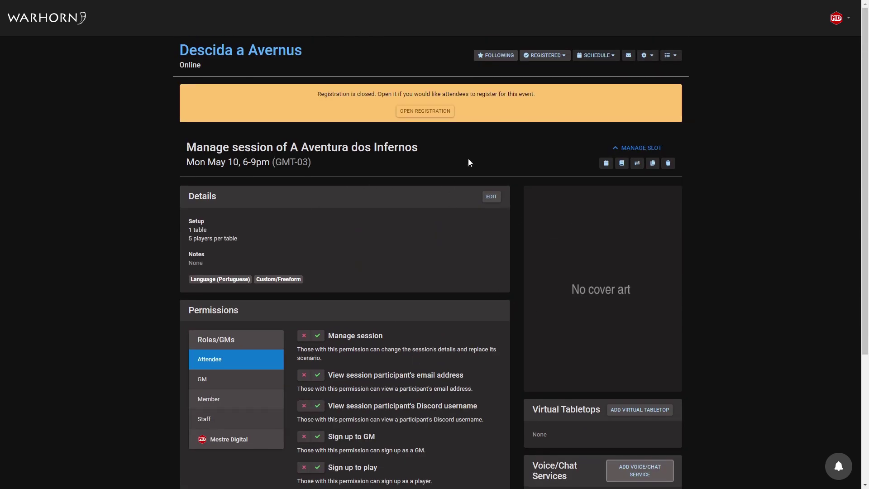
{"action": "left_click", "coordinate": [640, 148]}
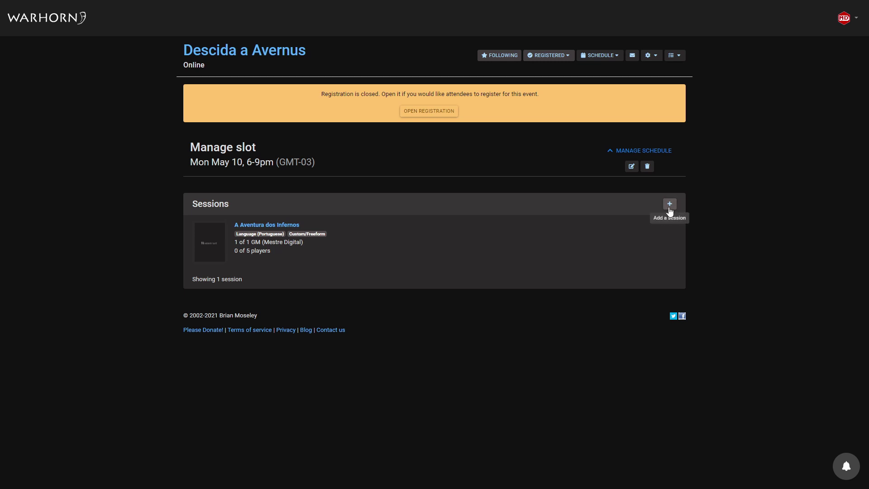
Step: Review the options for copying the "A Aventura dos Infernos" session with its signups, leave without copying, and return to the slot page
{"action": "left_click", "coordinate": [291, 227]}
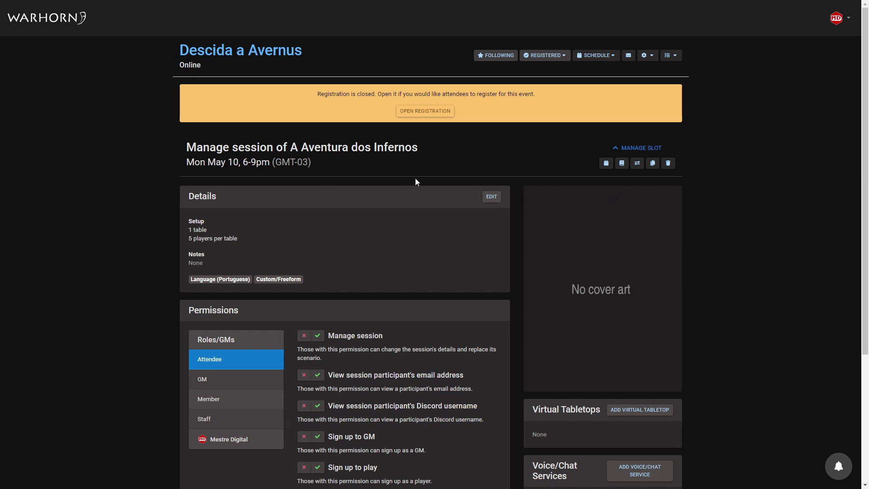
{"action": "left_click", "coordinate": [654, 164]}
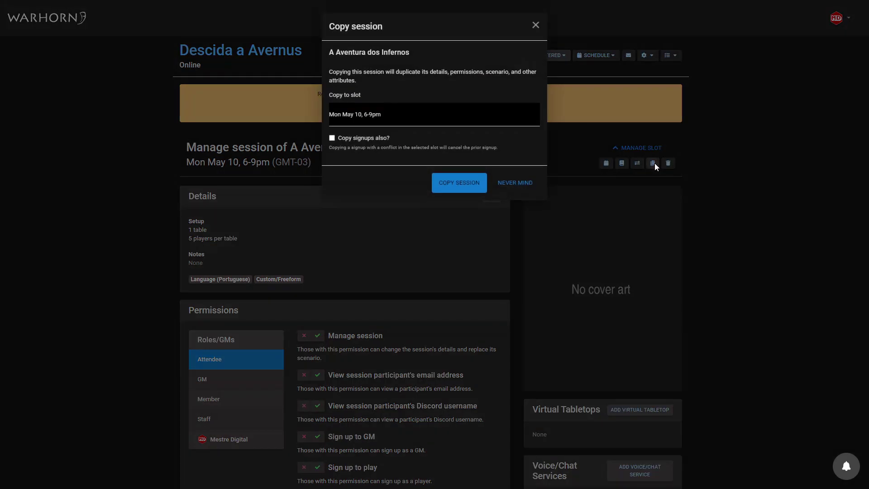
{"action": "left_click", "coordinate": [384, 114]}
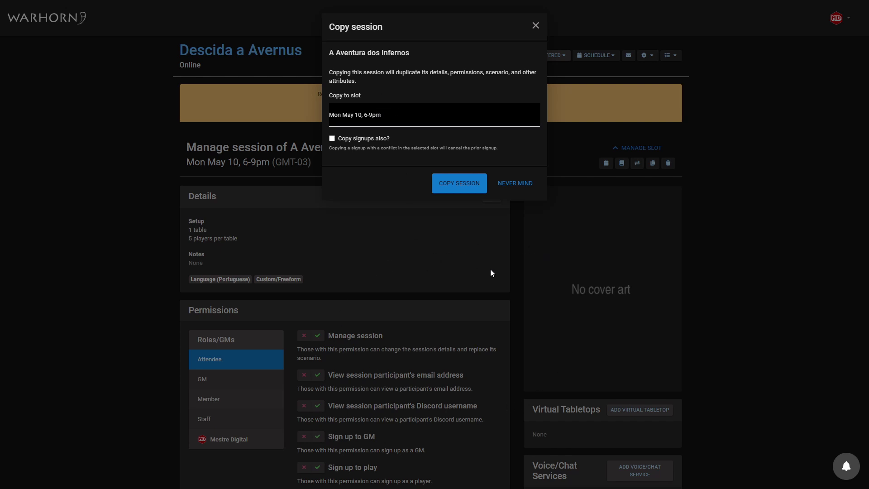
{"action": "left_click", "coordinate": [381, 140]}
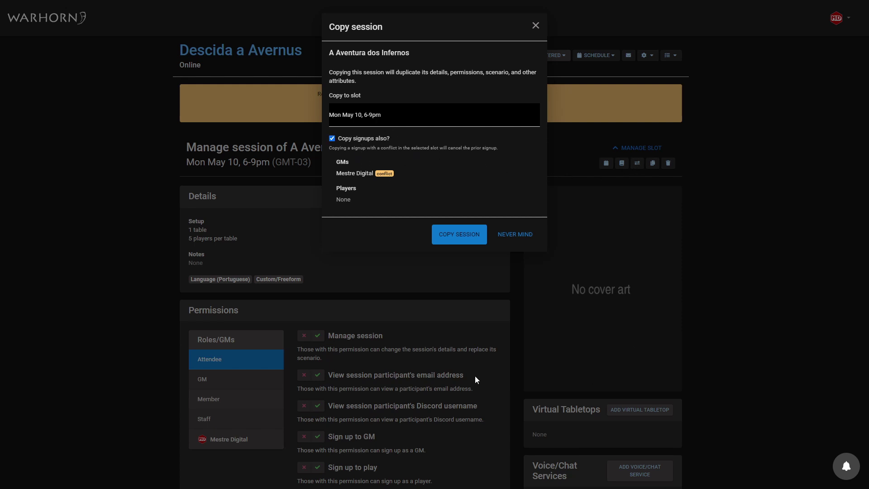
{"action": "left_click", "coordinate": [515, 235]}
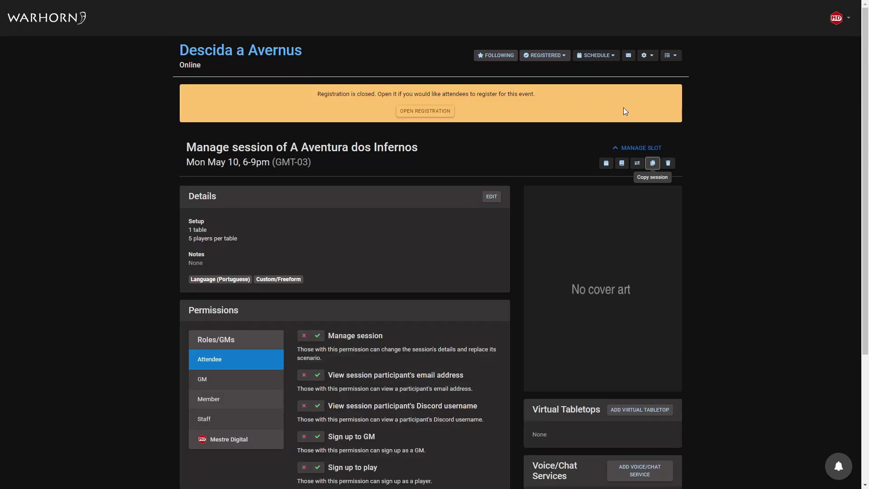
{"action": "left_click", "coordinate": [641, 148]}
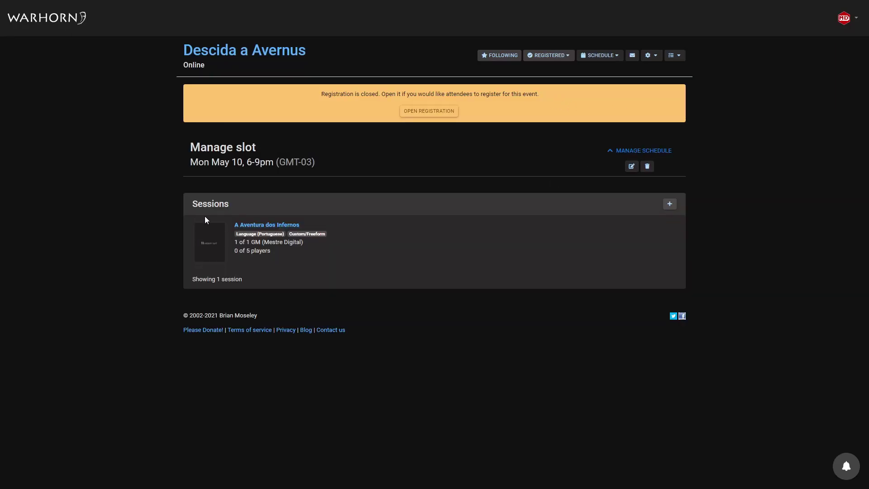
Step: Start a new session in the slot for the "Aventura de Savage Worlds" scenario with Portuguese as the language
{"action": "left_click", "coordinate": [669, 204]}
{"action": "left_click", "coordinate": [315, 82]}
{"action": "type", "text": "Aventura de Savage Worlds"}
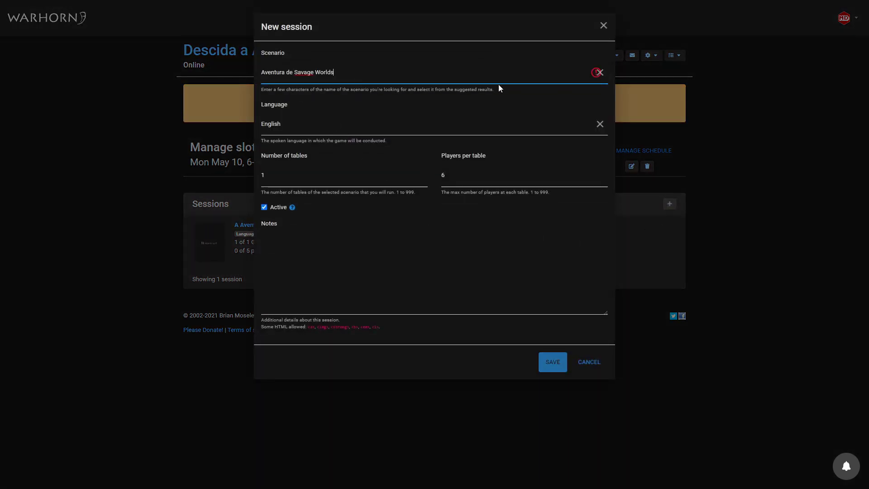
{"action": "left_click", "coordinate": [319, 94]}
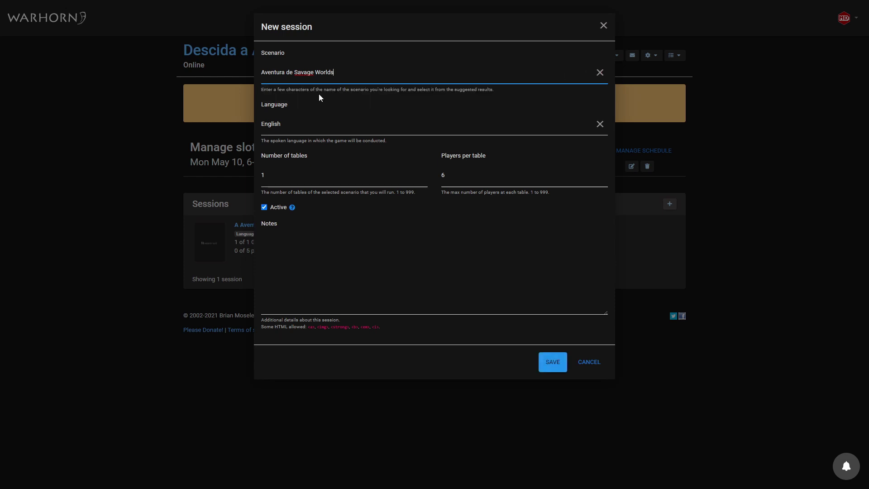
{"action": "left_click", "coordinate": [303, 129]}
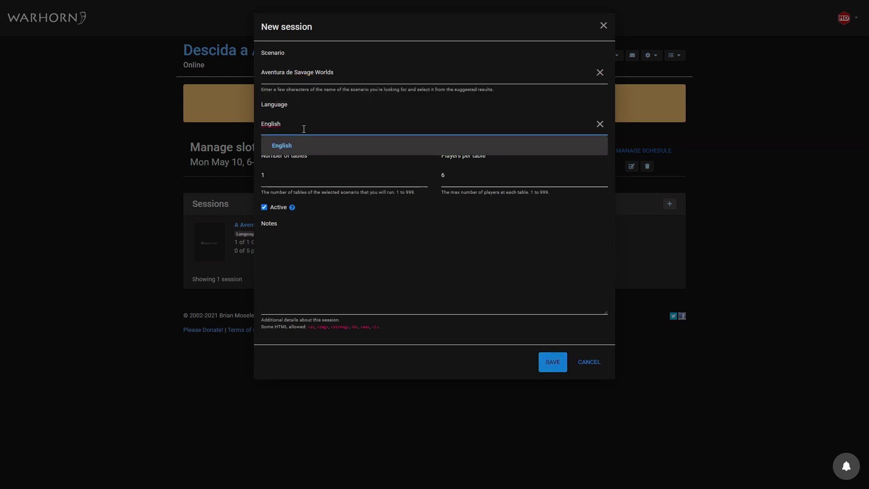
{"action": "key", "text": "ctrl+a"}
{"action": "type", "text": "Po"}
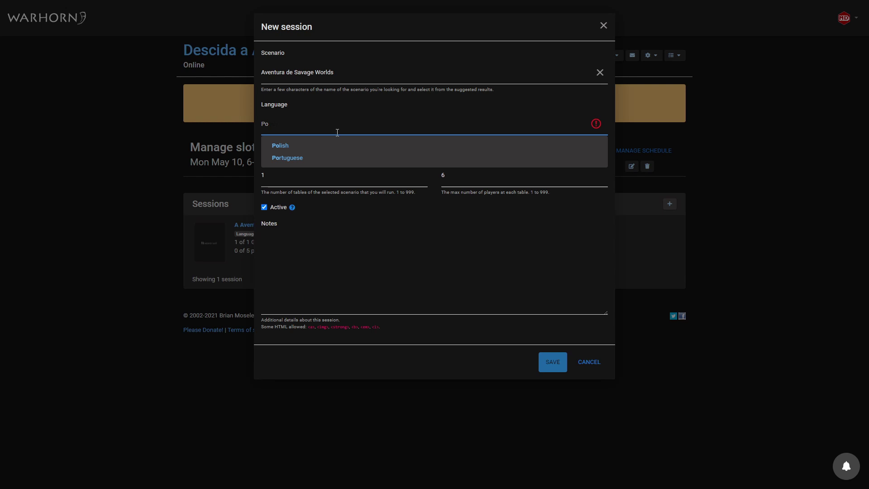
{"action": "left_click", "coordinate": [307, 155]}
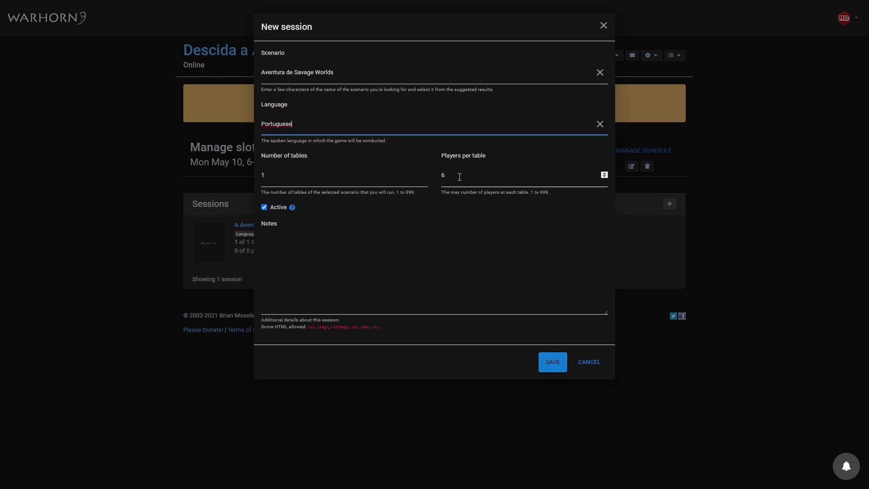
Step: Set the new session to 3 players per table and save it
{"action": "left_click", "coordinate": [605, 177]}
{"action": "left_click", "coordinate": [604, 178]}
{"action": "left_click", "coordinate": [604, 177]}
{"action": "left_click", "coordinate": [552, 368]}
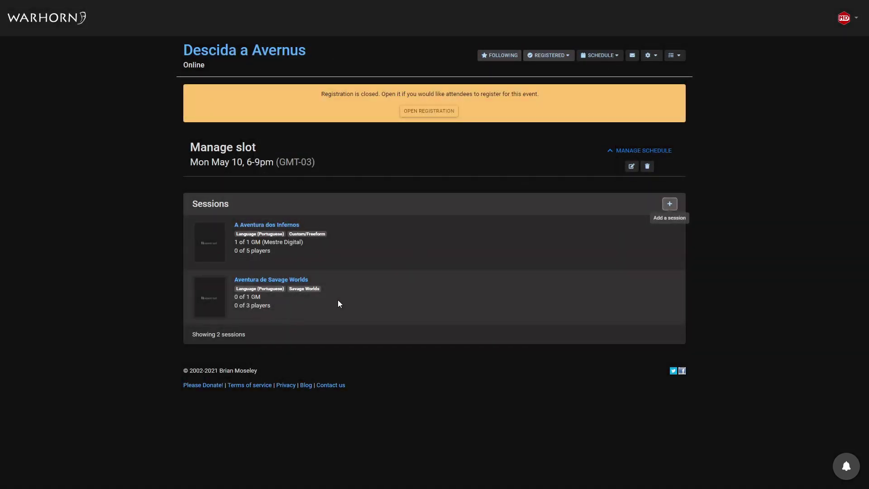
Step: Open the "Aventura de Savage Worlds" session and review its details, permissions, GM and player signups
{"action": "left_click", "coordinate": [271, 280]}
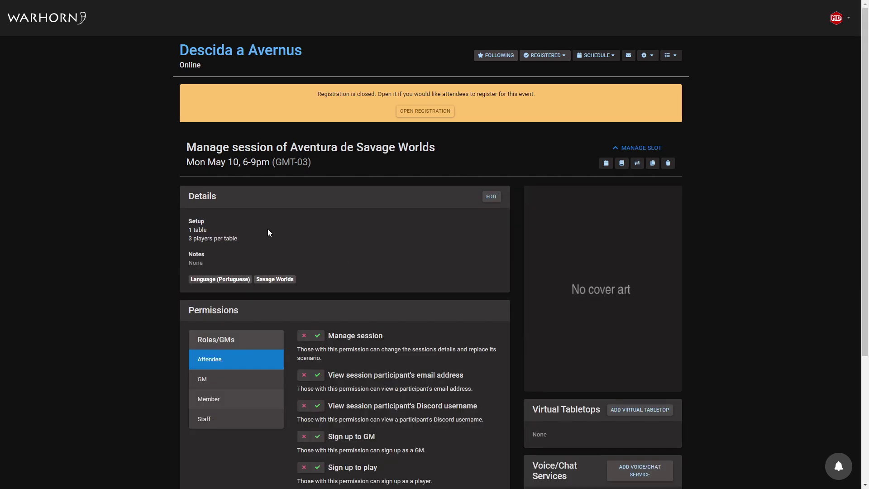
{"action": "scroll", "coordinate": [270, 231], "scroll_direction": "down", "scroll_amount": 4}
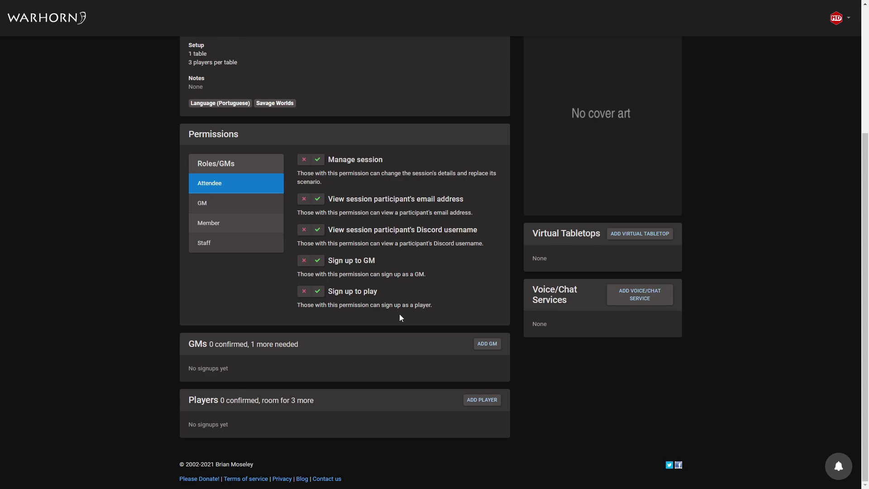
{"action": "scroll", "coordinate": [624, 257], "scroll_direction": "up", "scroll_amount": 5}
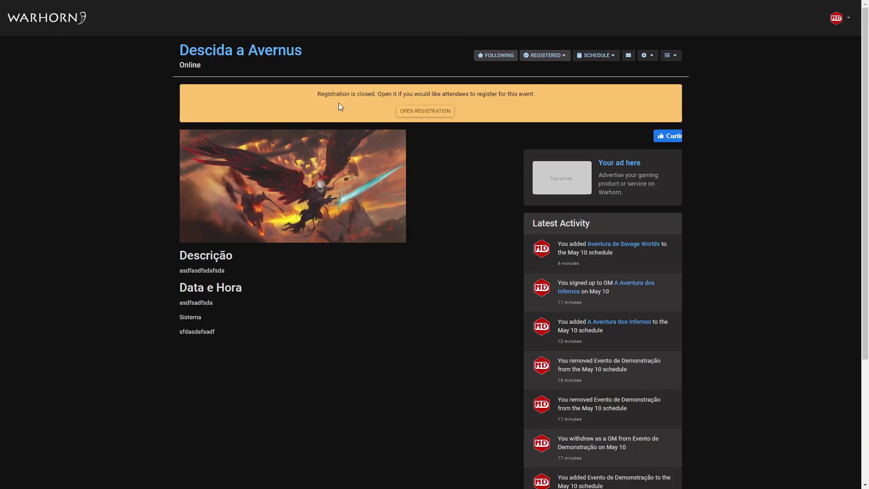
Step: Open the event's registration options, let attendees register for the event, and make the Discord connection optional
{"action": "left_click", "coordinate": [414, 111]}
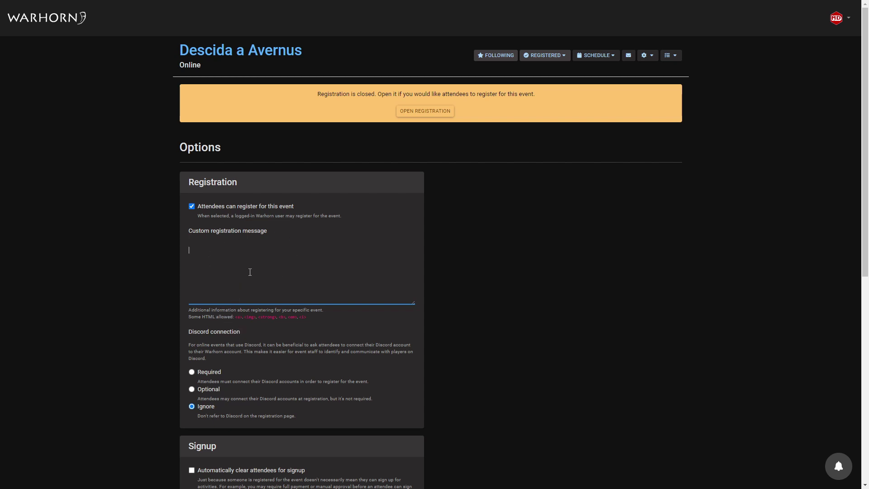
{"action": "scroll", "coordinate": [252, 272], "scroll_direction": "down", "scroll_amount": 2}
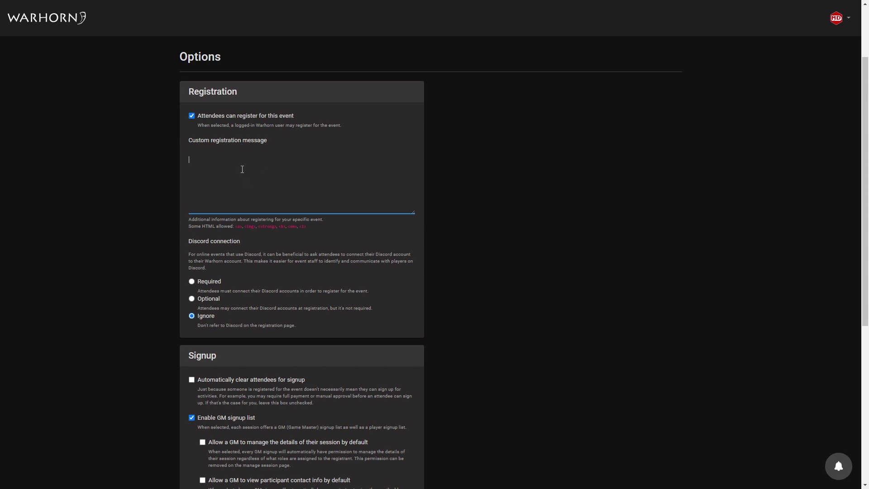
{"action": "scroll", "coordinate": [186, 196], "scroll_direction": "down", "scroll_amount": 1}
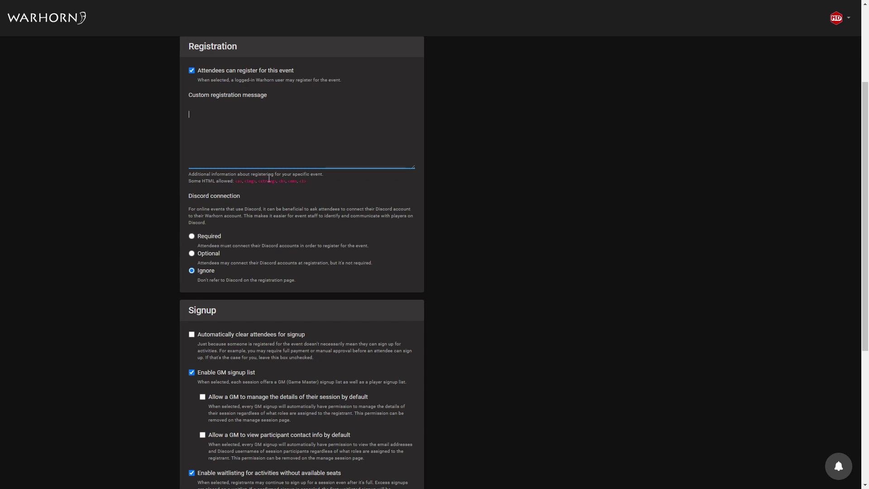
{"action": "left_click", "coordinate": [208, 256]}
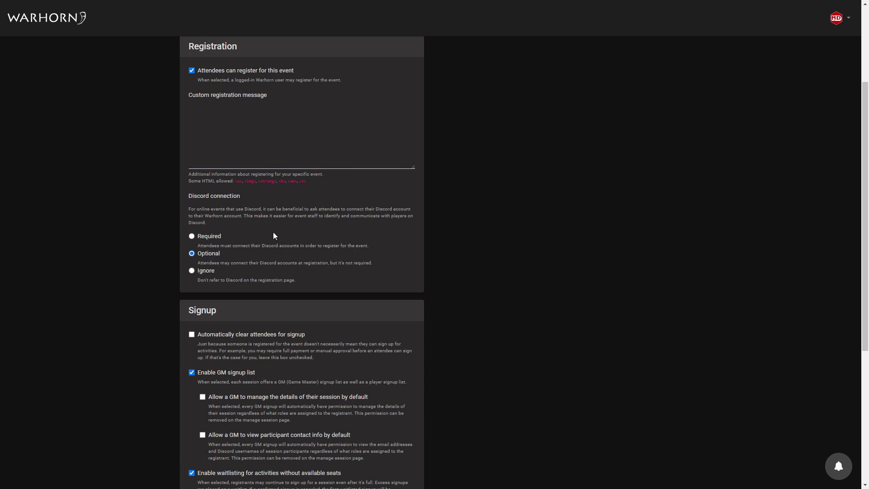
Step: Allow GMs by default to manage their session's details and view participant contact info, and save the event options
{"action": "scroll", "coordinate": [248, 234], "scroll_direction": "down", "scroll_amount": 3}
{"action": "scroll", "coordinate": [167, 202], "scroll_direction": "down", "scroll_amount": 1}
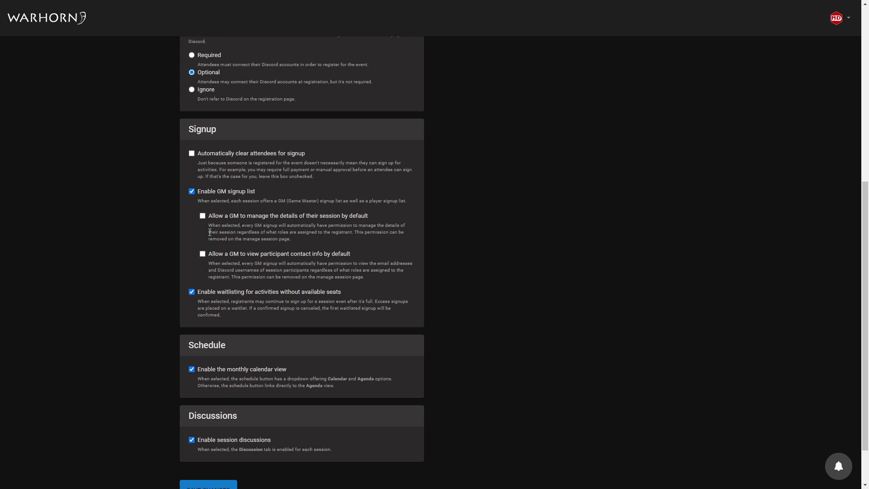
{"action": "left_click", "coordinate": [205, 216]}
{"action": "double_click", "coordinate": [264, 216]}
{"action": "left_click", "coordinate": [275, 253]}
{"action": "scroll", "coordinate": [227, 136], "scroll_direction": "down", "scroll_amount": 2}
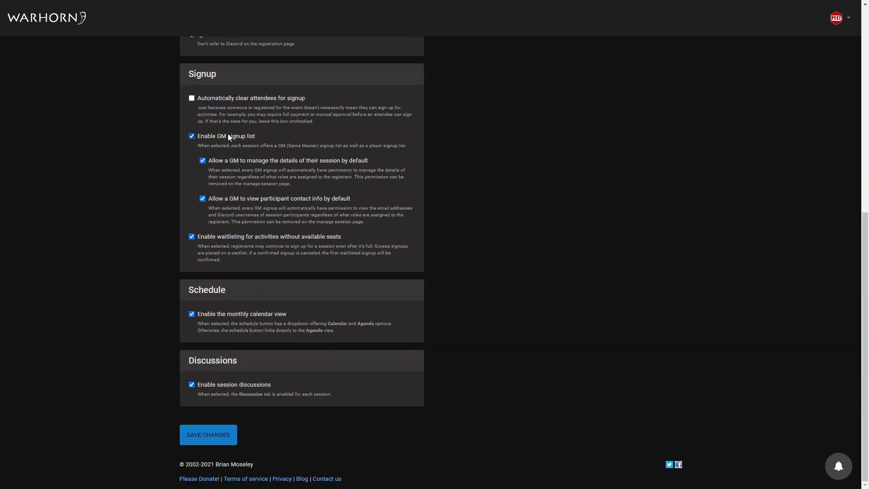
{"action": "scroll", "coordinate": [227, 134], "scroll_direction": "up", "scroll_amount": 7}
{"action": "scroll", "coordinate": [228, 145], "scroll_direction": "down", "scroll_amount": 7}
{"action": "left_click", "coordinate": [228, 441]}
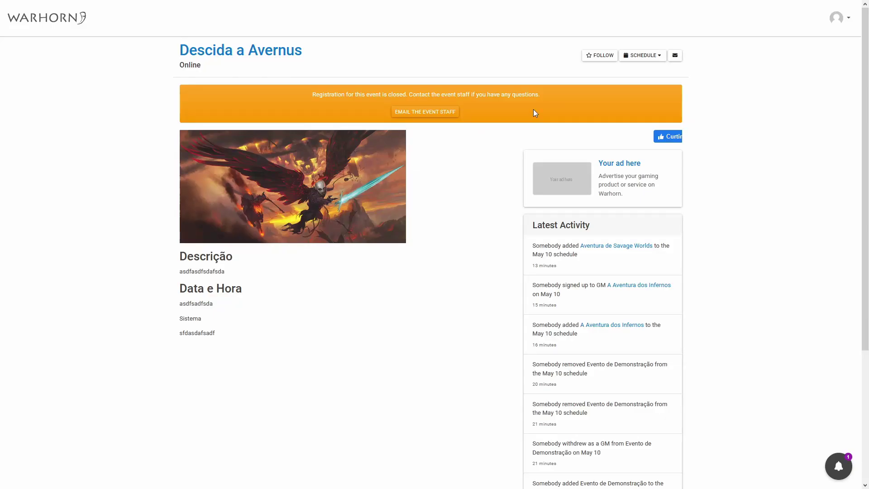
Step: Refresh the event page in the attendee's account, look at the registration form, and return to the event page without registering
{"action": "key", "text": "F5"}
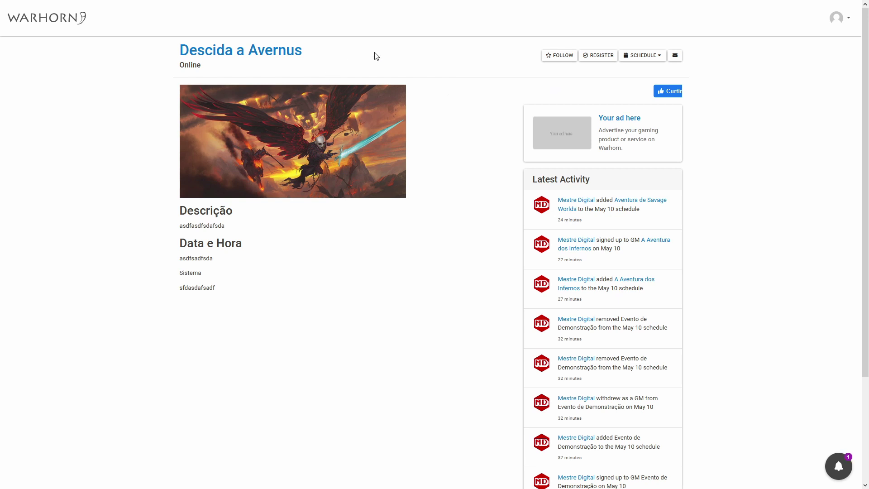
{"action": "left_click", "coordinate": [595, 61]}
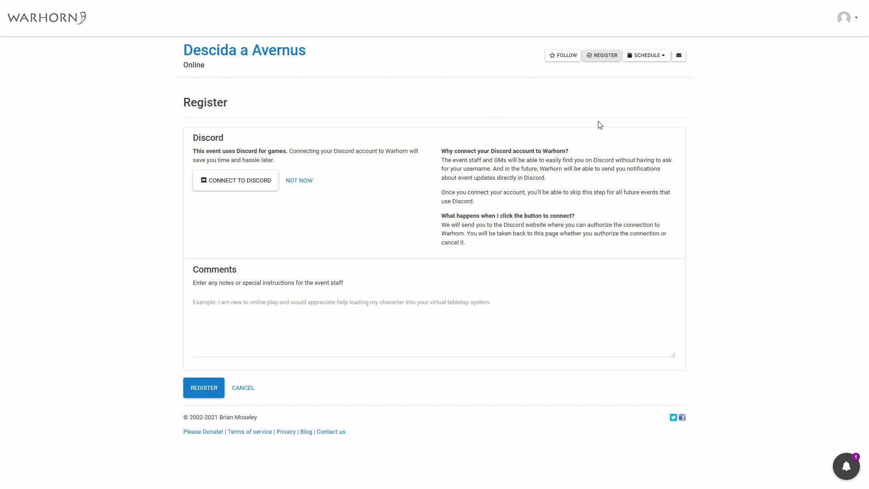
{"action": "left_click", "coordinate": [293, 55]}
Step: View the event's calendar and agenda as the attendee, and open the "Aventura de Savage Worlds" session
{"action": "left_click", "coordinate": [639, 56]}
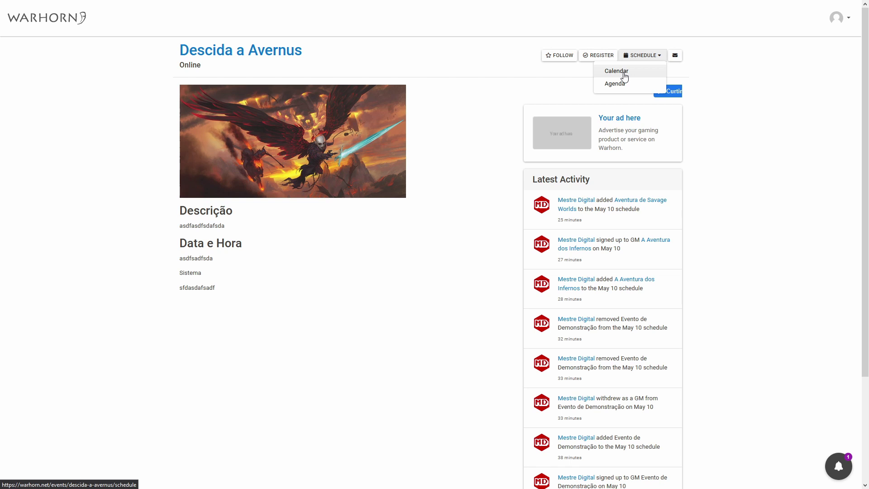
{"action": "left_click", "coordinate": [625, 72]}
{"action": "left_click", "coordinate": [642, 55]}
{"action": "left_click", "coordinate": [629, 84]}
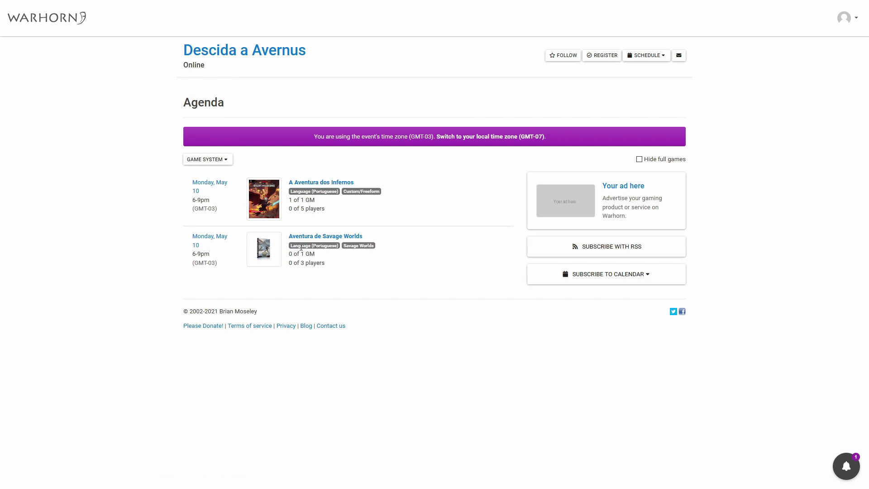
{"action": "left_click", "coordinate": [336, 240]}
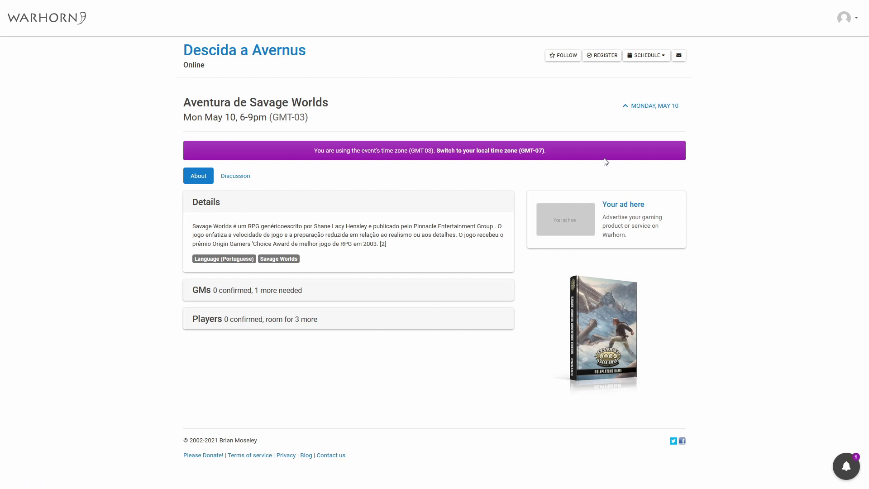
Step: Register the attendee for the event, skipping the Discord connection and leaving the comments empty
{"action": "left_click", "coordinate": [601, 56]}
{"action": "left_click", "coordinate": [304, 182]}
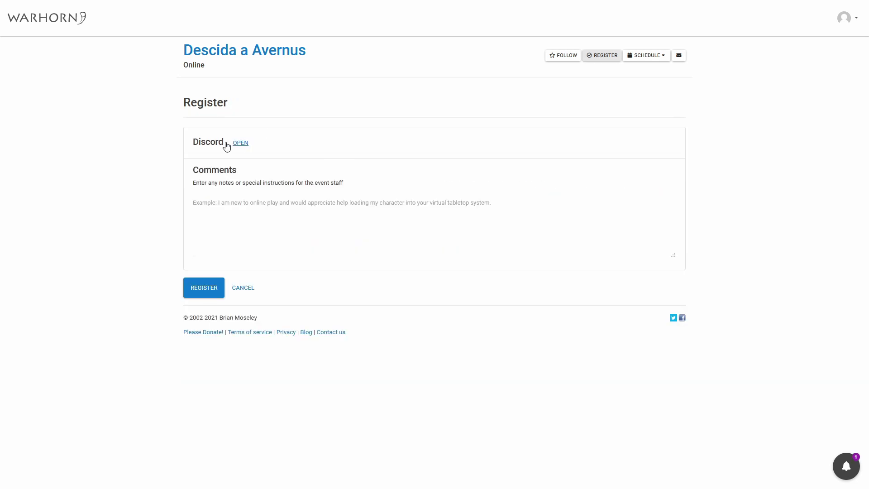
{"action": "left_click", "coordinate": [242, 218]}
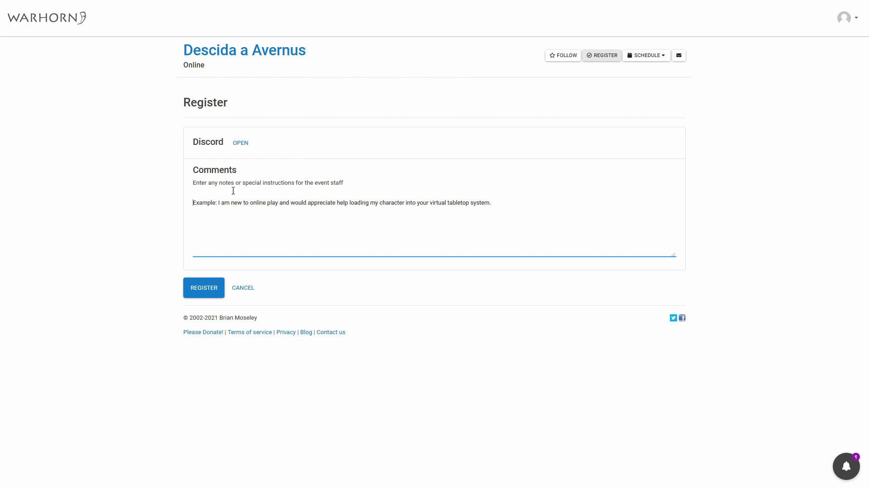
{"action": "left_click", "coordinate": [209, 288]}
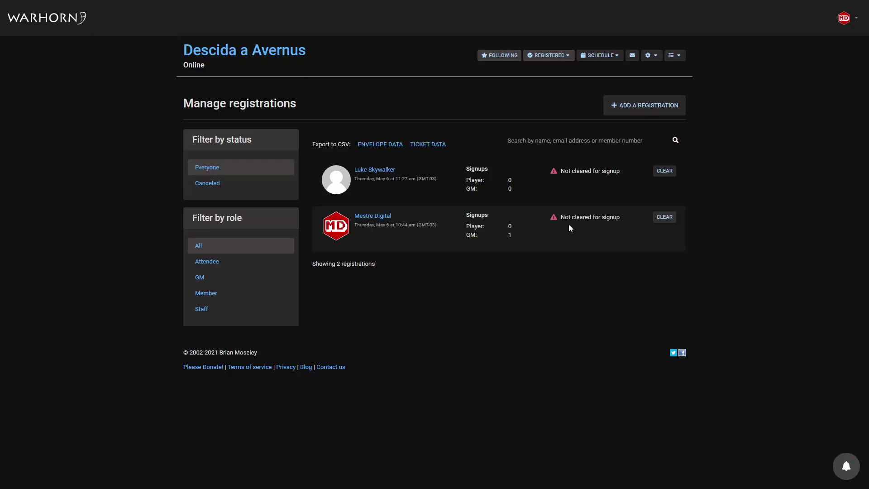
Step: In the organizer's registration management, clear the newly registered attendee for signup
{"action": "left_click", "coordinate": [651, 55]}
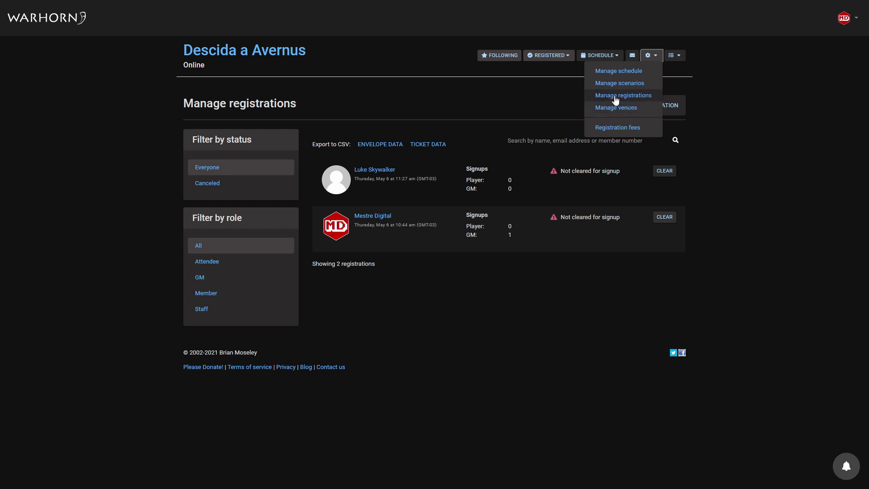
{"action": "left_click", "coordinate": [785, 160]}
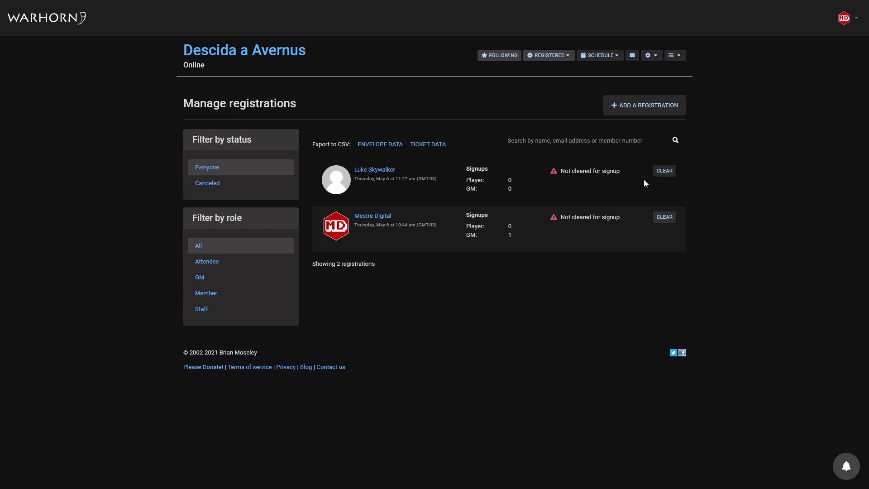
{"action": "left_click", "coordinate": [664, 170]}
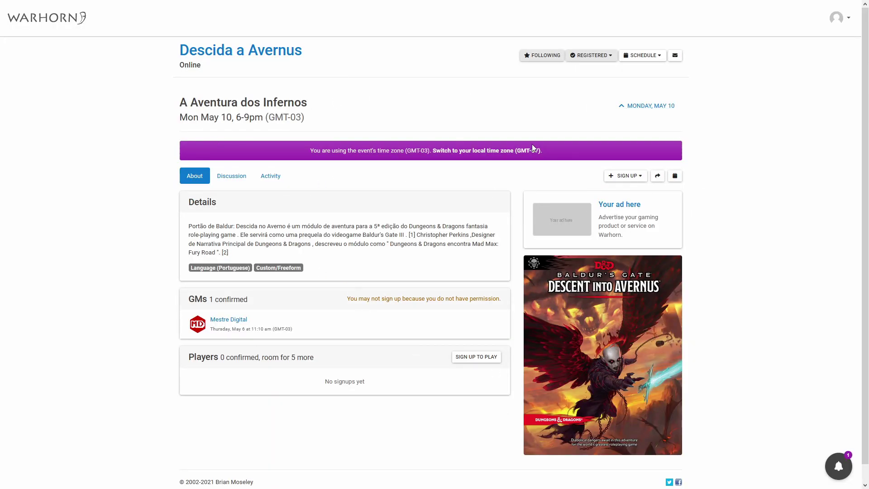
Step: As the attendee, check the sign-up options of the "A Aventura dos Infernos" session without signing up, and return to the agenda
{"action": "left_click", "coordinate": [617, 177]}
{"action": "left_click", "coordinate": [334, 218]}
{"action": "left_click", "coordinate": [639, 59]}
{"action": "left_click", "coordinate": [617, 83]}
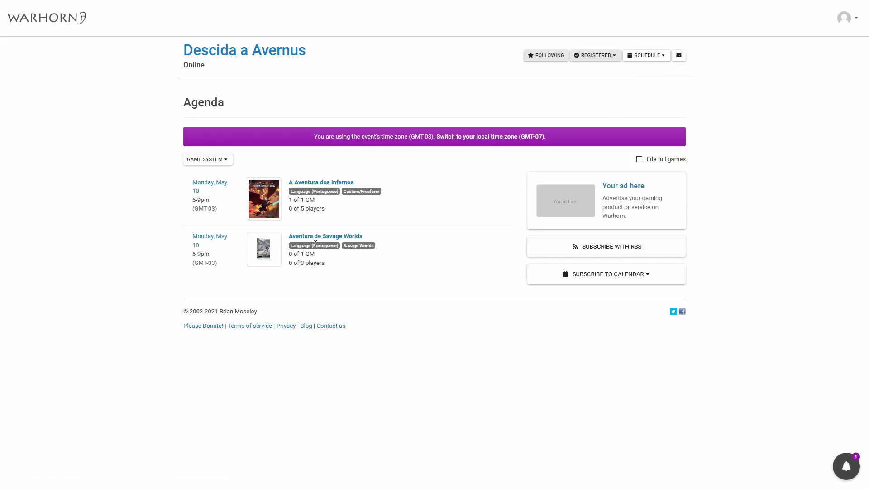
Step: Open the "Aventura de Savage Worlds" session and sign the attendee up as a player
{"action": "left_click", "coordinate": [326, 238]}
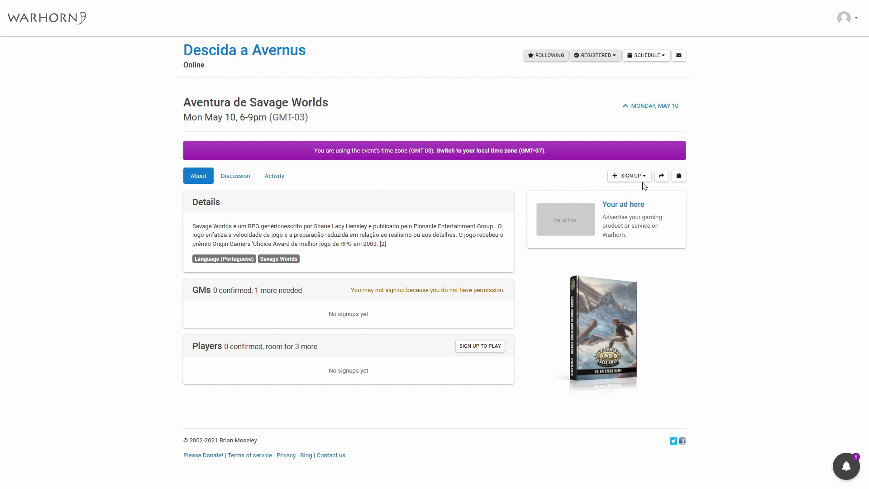
{"action": "left_click", "coordinate": [629, 175]}
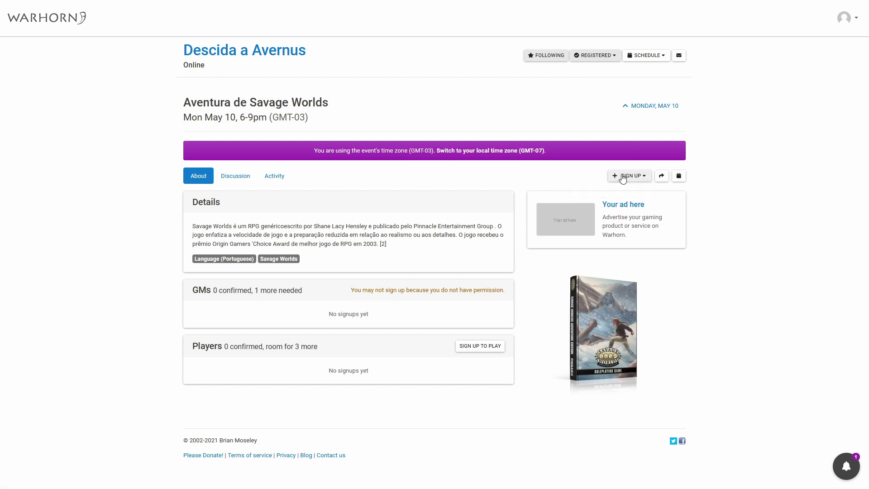
{"action": "left_click", "coordinate": [615, 191]}
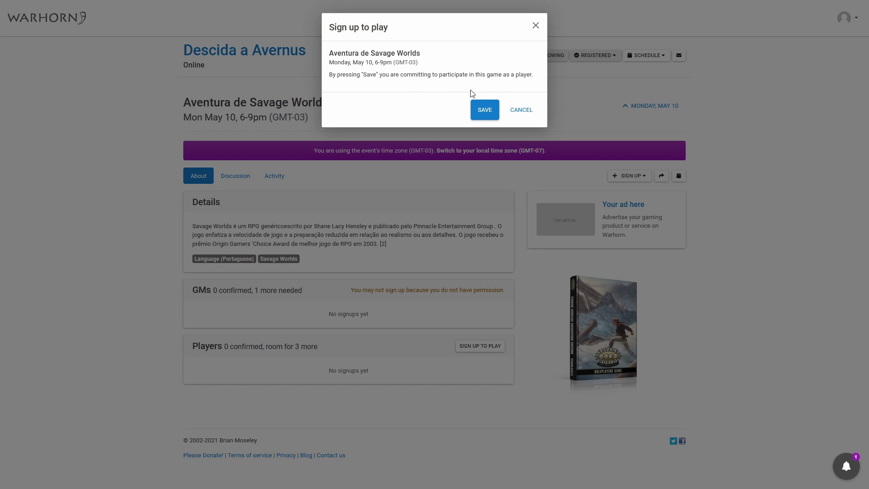
{"action": "left_click", "coordinate": [493, 113]}
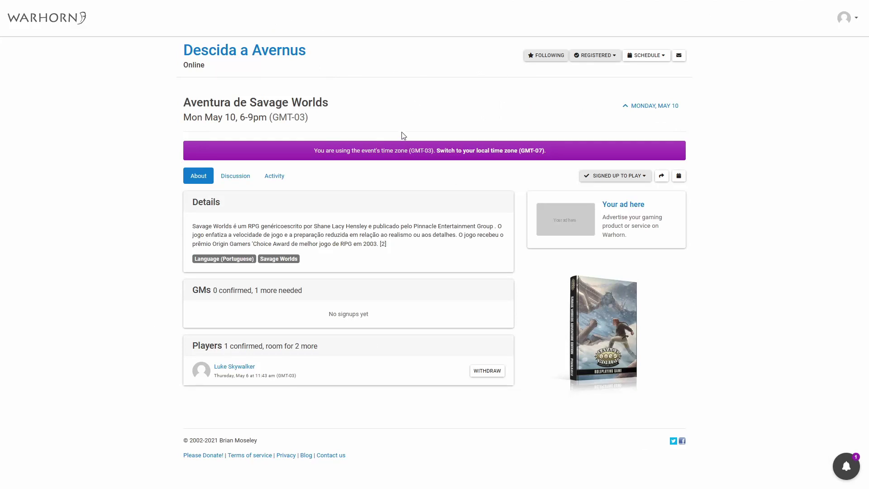
Step: Return to the event's agenda and review its session list and time zone notice
{"action": "left_click", "coordinate": [634, 57]}
{"action": "left_click", "coordinate": [620, 84]}
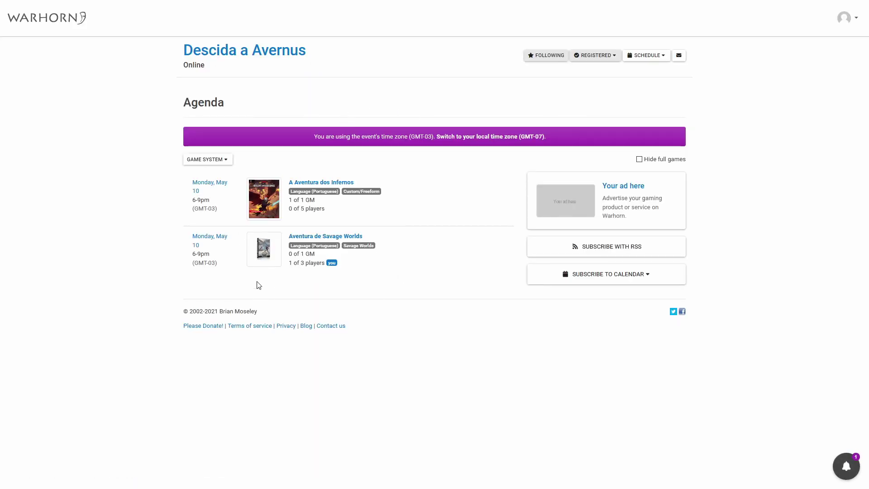
{"action": "double_click", "coordinate": [213, 105]}
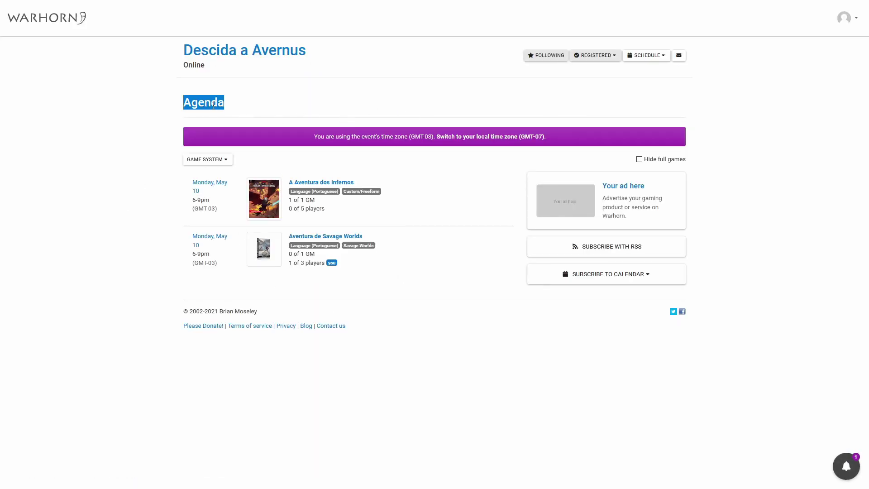
{"action": "triple_click", "coordinate": [337, 144]}
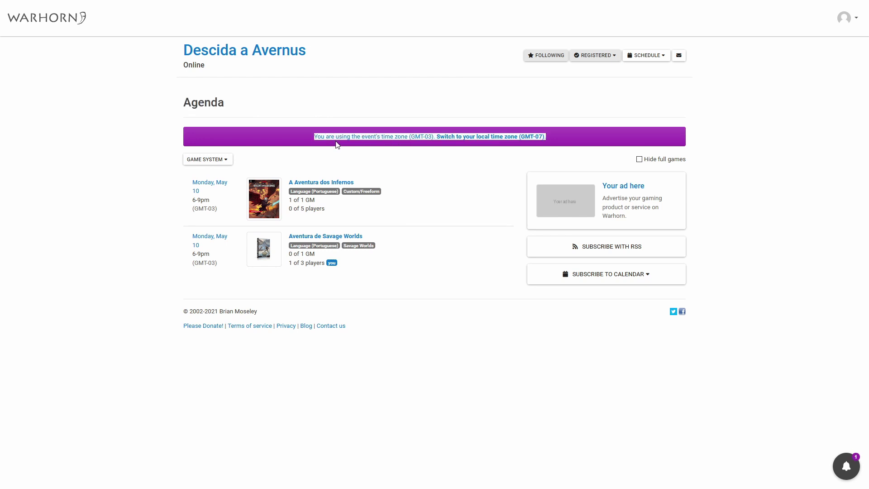
Step: As the organizer, open the "Aventura de Savage Worlds" session from the May 10 slot and check its permissions and player signups
{"action": "left_click", "coordinate": [622, 143]}
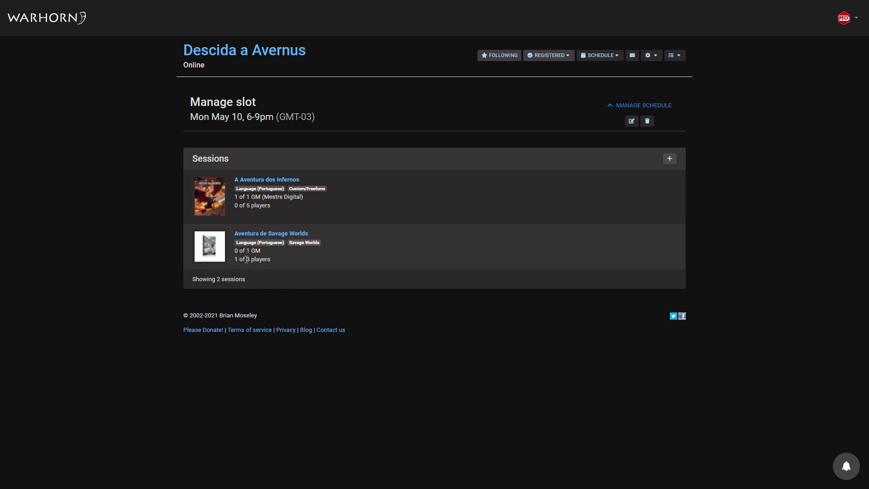
{"action": "left_click", "coordinate": [282, 238]}
{"action": "scroll", "coordinate": [241, 435], "scroll_direction": "down", "scroll_amount": 5}
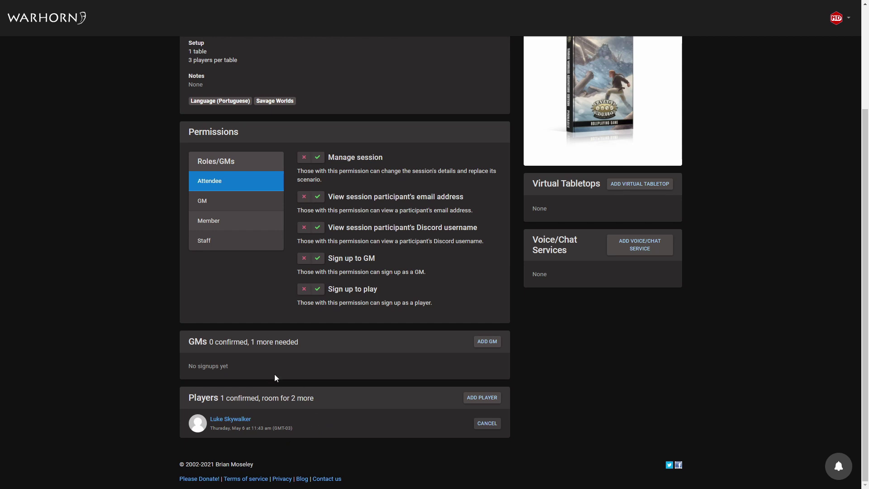
{"action": "scroll", "coordinate": [162, 285], "scroll_direction": "up", "scroll_amount": 3}
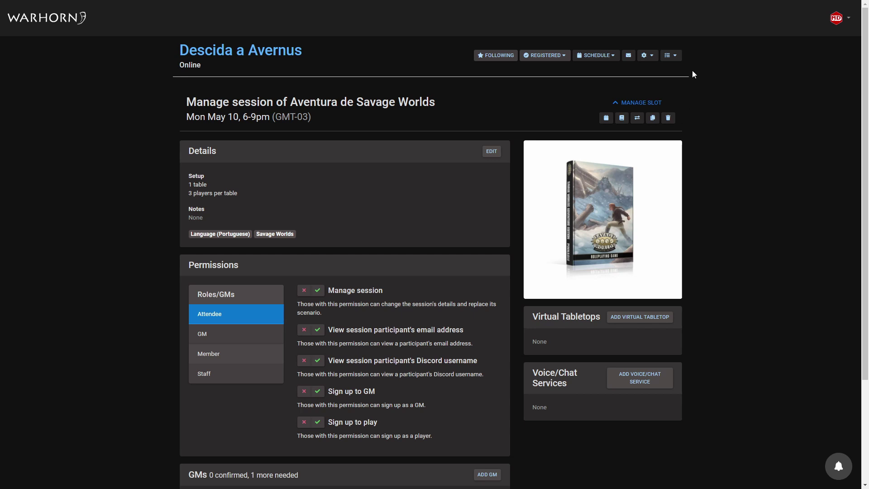
Step: In the event's options, enable automatically clearing attendees for signup
{"action": "left_click", "coordinate": [674, 60]}
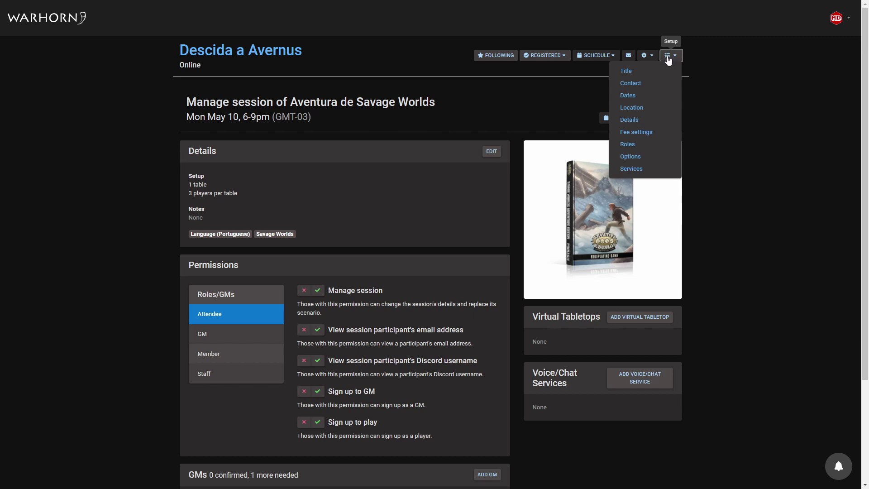
{"action": "left_click", "coordinate": [633, 159]}
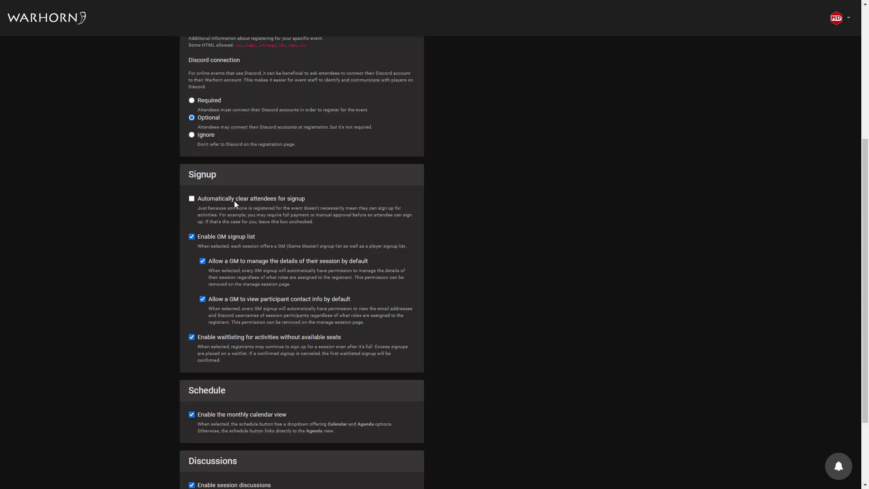
{"action": "left_click", "coordinate": [295, 199]}
{"action": "scroll", "coordinate": [211, 195], "scroll_direction": "up", "scroll_amount": 1}
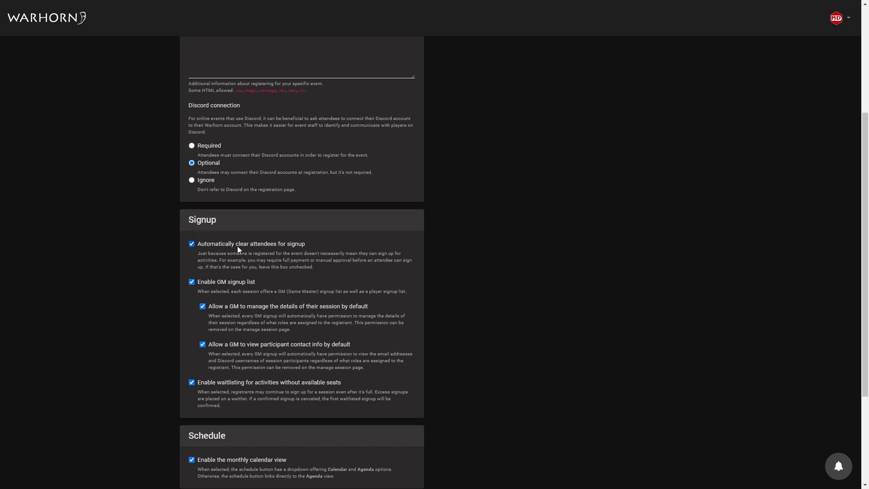
{"action": "scroll", "coordinate": [552, 152], "scroll_direction": "up", "scroll_amount": 4}
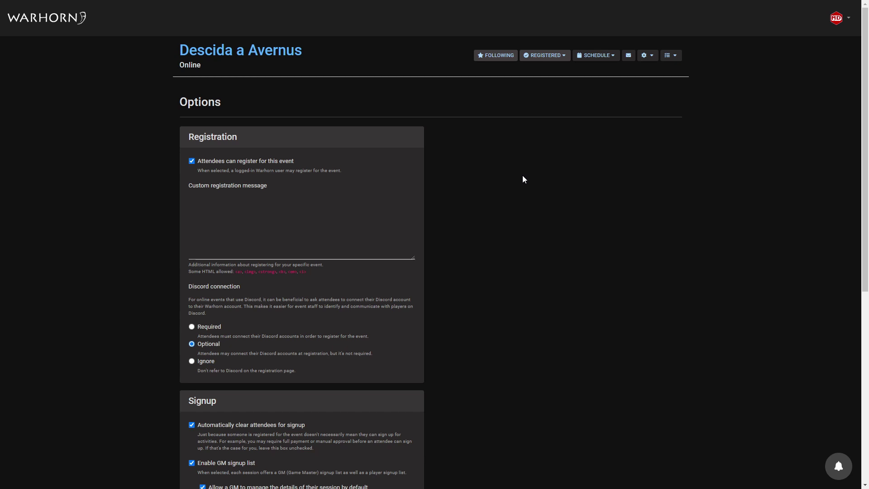
Step: Open the "A Aventura dos Infernos" scenario for editing and show its optional fields
{"action": "left_click", "coordinate": [646, 55]}
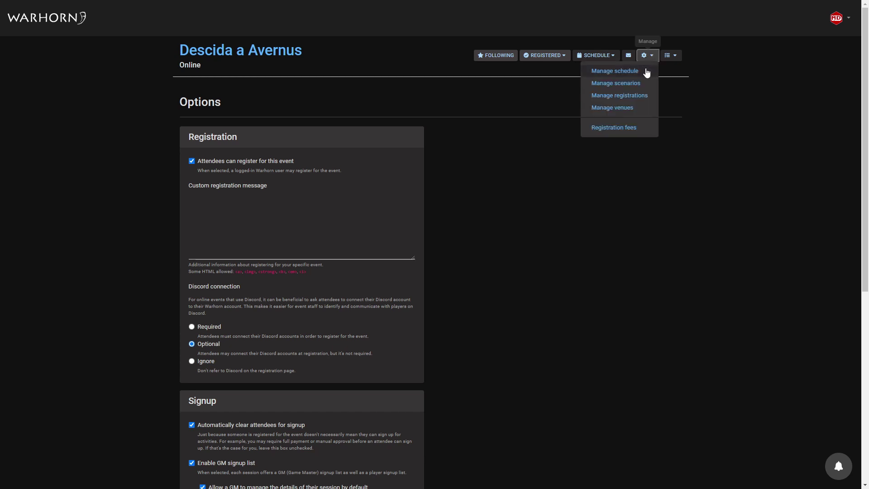
{"action": "left_click", "coordinate": [624, 84]}
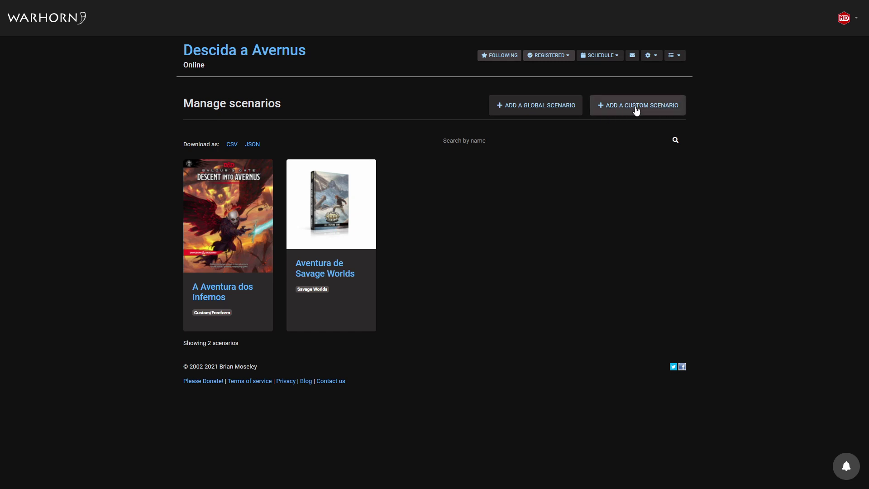
{"action": "left_click", "coordinate": [223, 297]}
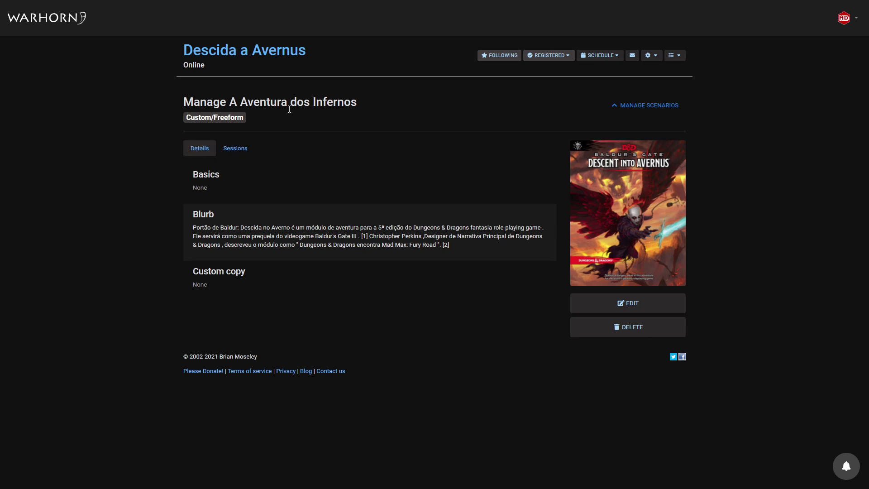
{"action": "left_click", "coordinate": [623, 303]}
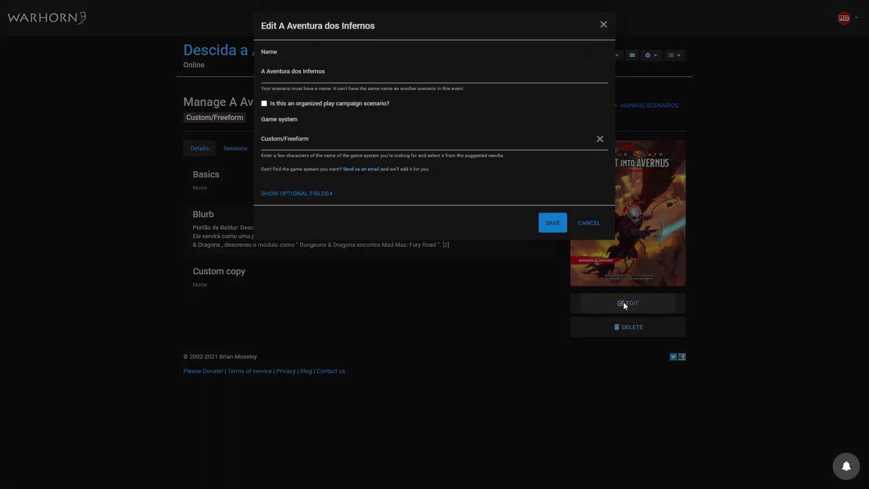
{"action": "left_click", "coordinate": [288, 71]}
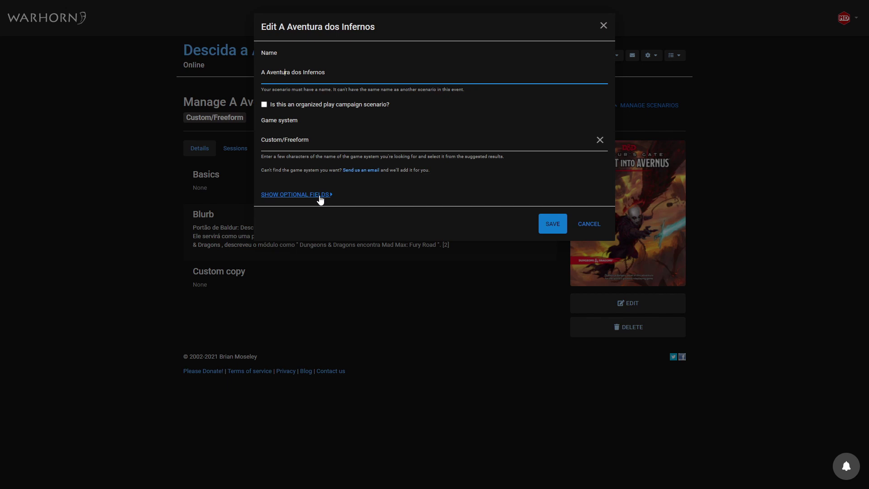
{"action": "left_click", "coordinate": [290, 198]}
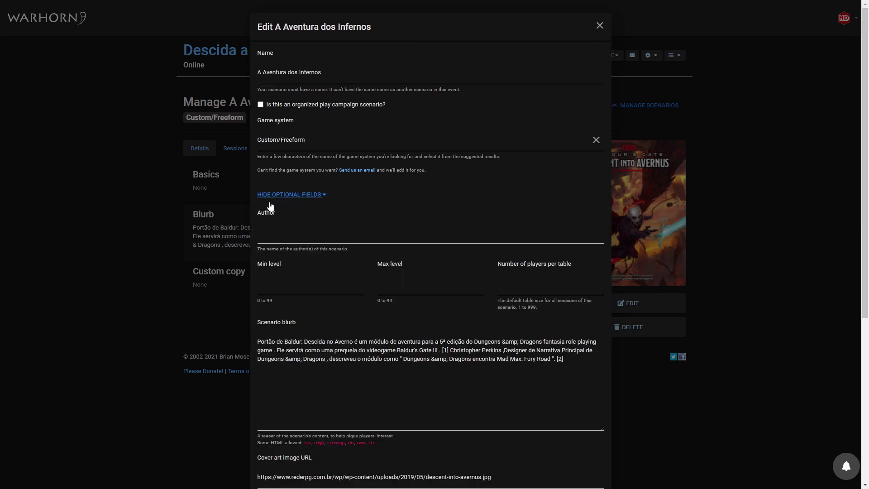
Step: Review the scenario's levels, players per table, blurb, cover art URL and custom copy fields, and leave without saving
{"action": "scroll", "coordinate": [316, 195], "scroll_direction": "down", "scroll_amount": 2}
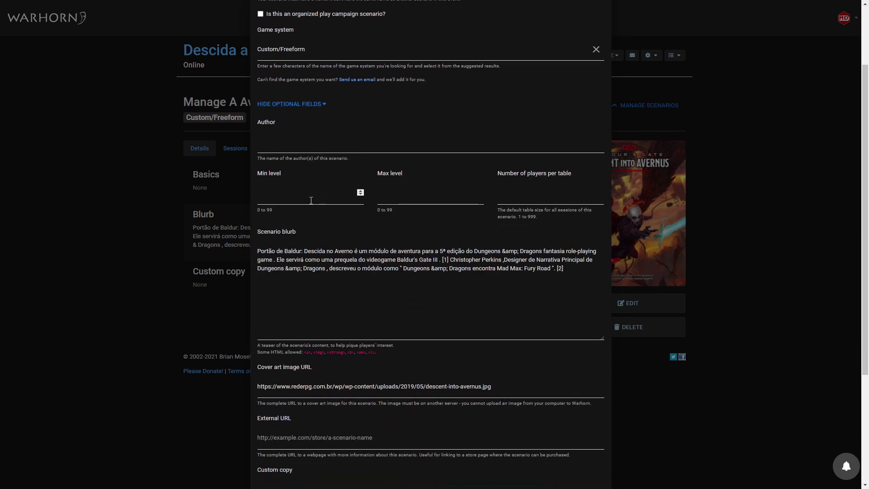
{"action": "scroll", "coordinate": [490, 163], "scroll_direction": "down", "scroll_amount": 3}
{"action": "left_click", "coordinate": [333, 154]}
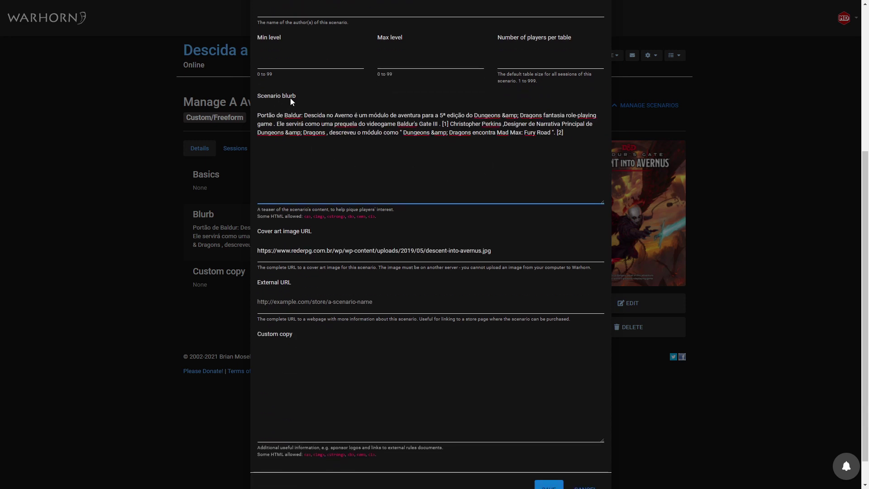
{"action": "left_click", "coordinate": [319, 116]}
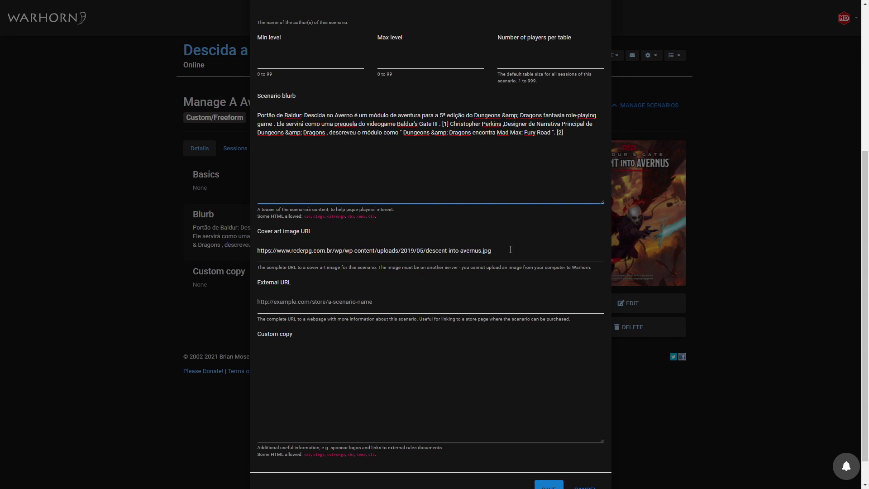
{"action": "double_click", "coordinate": [497, 255]}
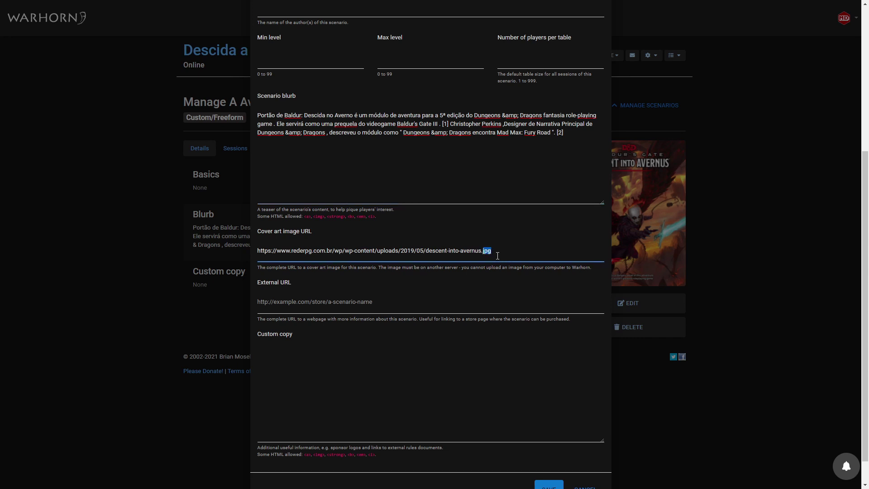
{"action": "left_click", "coordinate": [503, 253]}
{"action": "scroll", "coordinate": [531, 421], "scroll_direction": "down", "scroll_amount": 1}
{"action": "scroll", "coordinate": [326, 194], "scroll_direction": "up", "scroll_amount": 4}
{"action": "scroll", "coordinate": [479, 287], "scroll_direction": "down", "scroll_amount": 3}
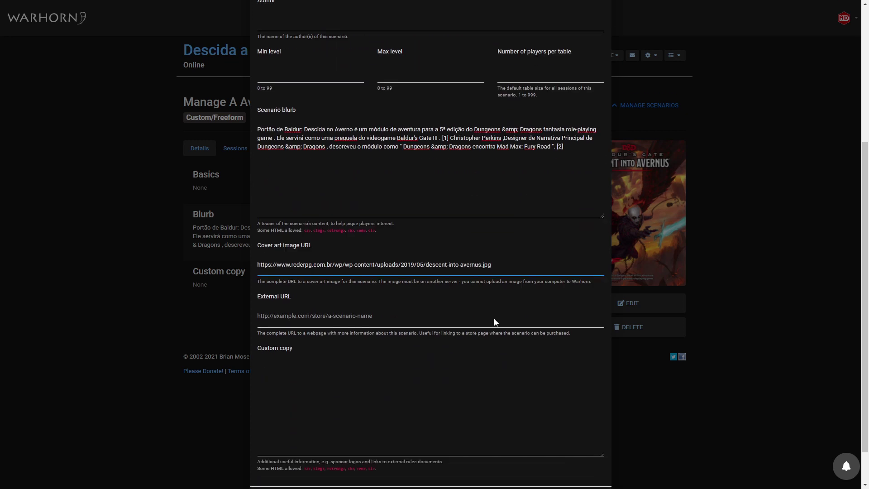
{"action": "scroll", "coordinate": [588, 457], "scroll_direction": "down", "scroll_amount": 1}
{"action": "left_click", "coordinate": [585, 459]}
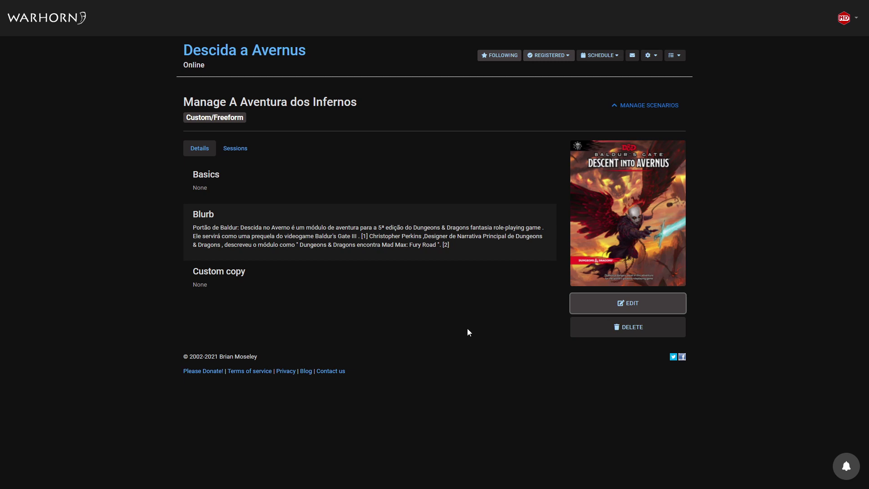
{"action": "key", "text": "alt+Left"}
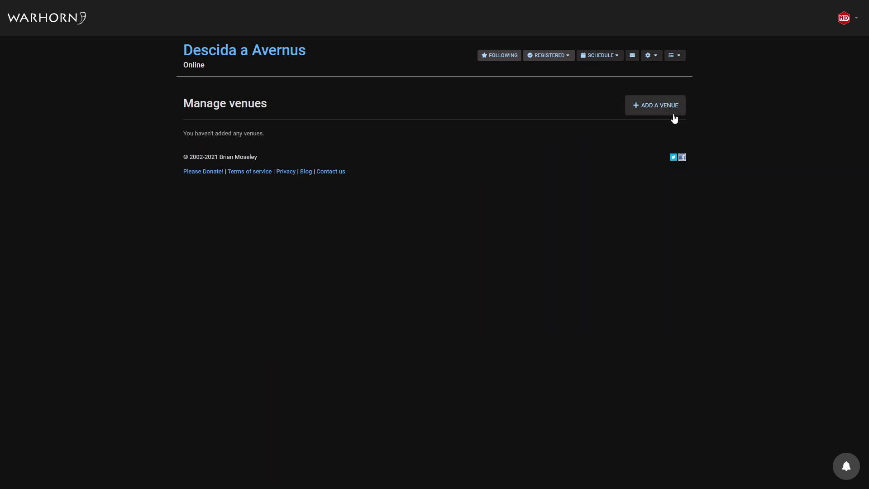
Step: Open a new venue form in the venue management, review its name, address and contact fields, and cancel it
{"action": "left_click", "coordinate": [650, 56]}
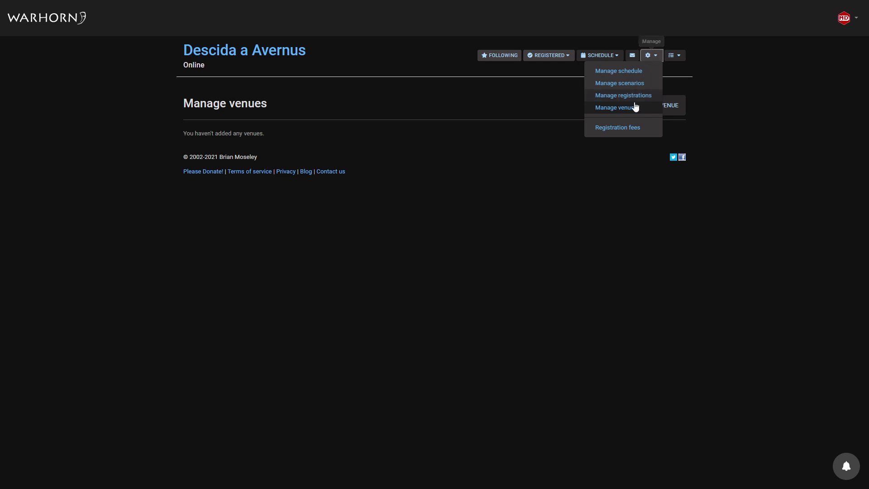
{"action": "left_click", "coordinate": [659, 124]}
{"action": "left_click", "coordinate": [640, 108]}
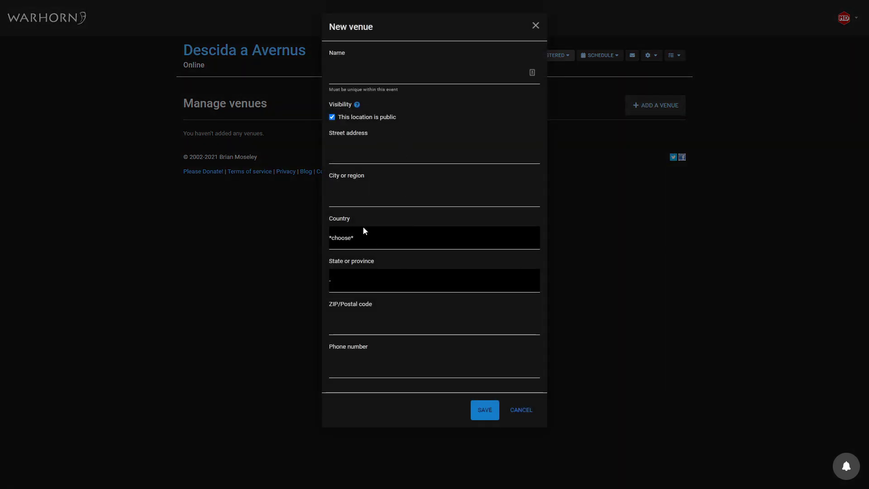
{"action": "left_click", "coordinate": [344, 192]}
{"action": "left_click", "coordinate": [363, 152]}
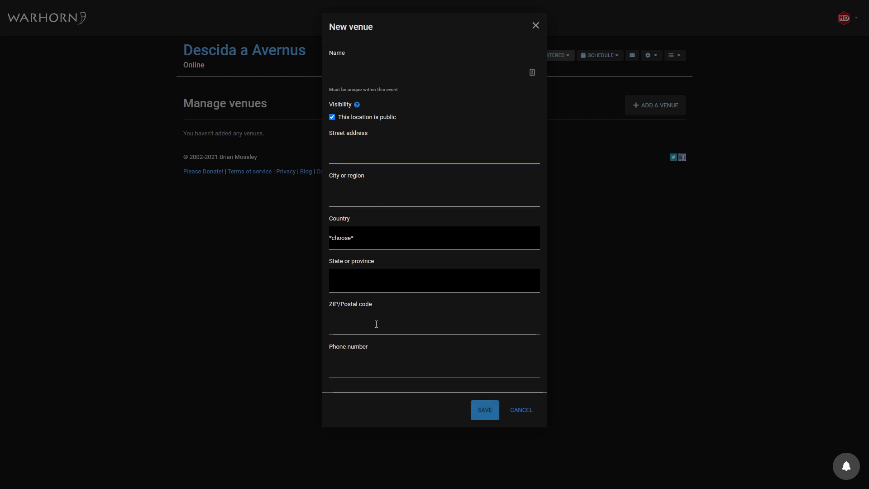
{"action": "left_click", "coordinate": [360, 324]}
{"action": "left_click", "coordinate": [368, 279]}
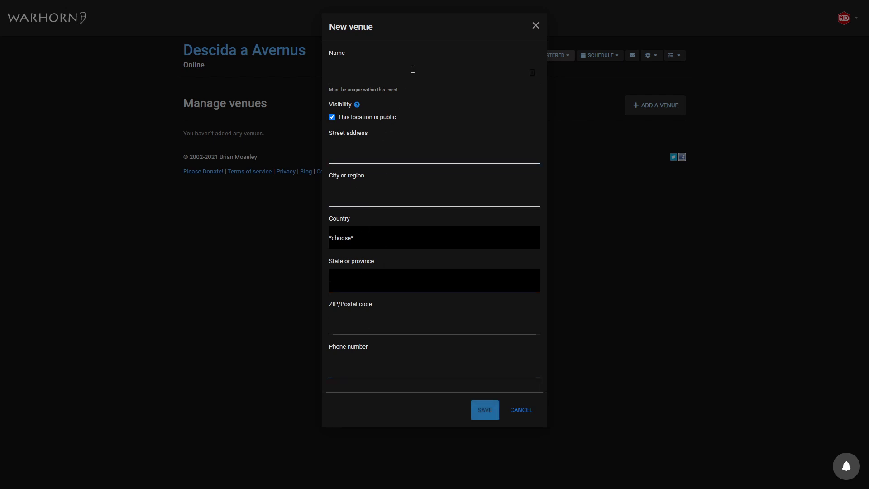
{"action": "left_click", "coordinate": [529, 416]}
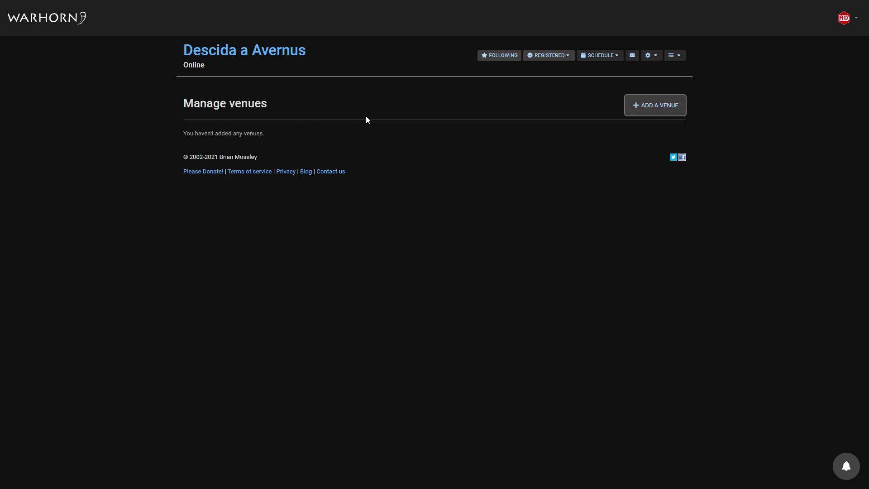
Step: Compare the base and extra fee types in the event's registration fees
{"action": "left_click", "coordinate": [652, 57]}
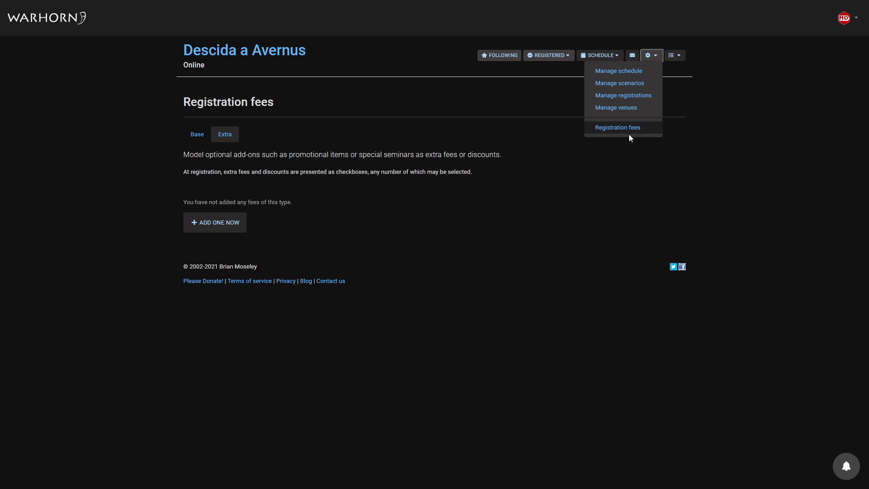
{"action": "left_click", "coordinate": [473, 238]}
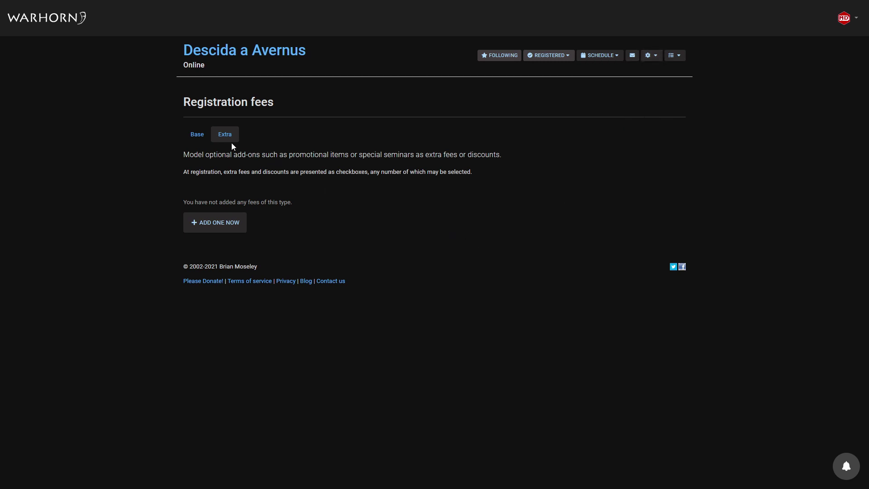
{"action": "left_click", "coordinate": [204, 140]}
{"action": "left_click", "coordinate": [221, 136]}
{"action": "left_click", "coordinate": [196, 140]}
{"action": "left_click", "coordinate": [226, 136]}
{"action": "left_click", "coordinate": [199, 140]}
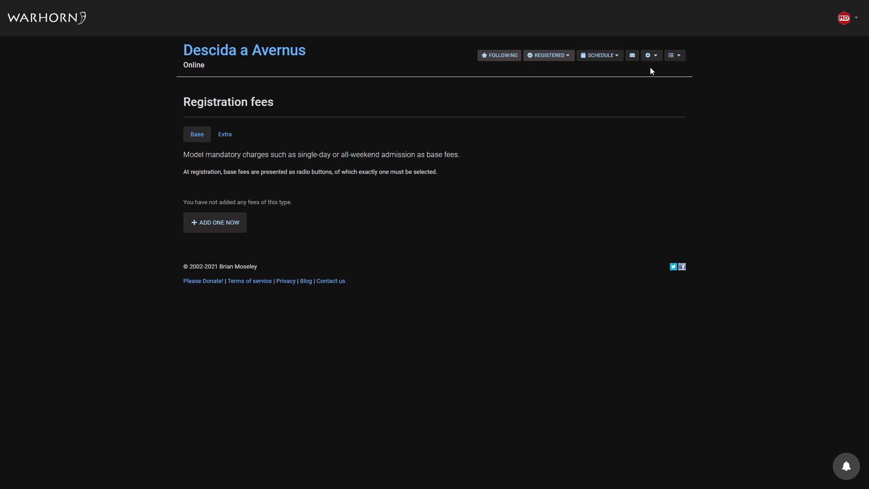
Step: Review the event's schedule management with the May 10 slot and the list of scenarios
{"action": "left_click", "coordinate": [652, 58]}
{"action": "left_click", "coordinate": [636, 70]}
{"action": "left_click", "coordinate": [652, 60]}
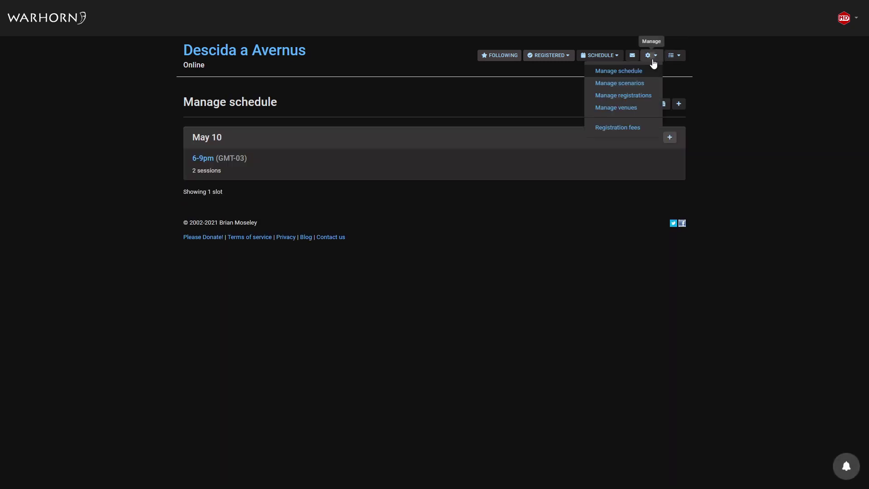
{"action": "left_click", "coordinate": [194, 165]}
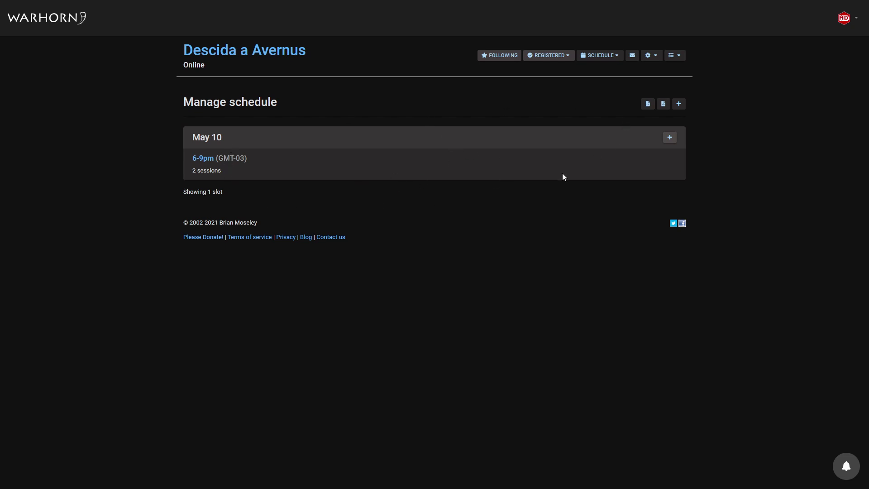
{"action": "left_click", "coordinate": [650, 56]}
{"action": "left_click", "coordinate": [642, 83]}
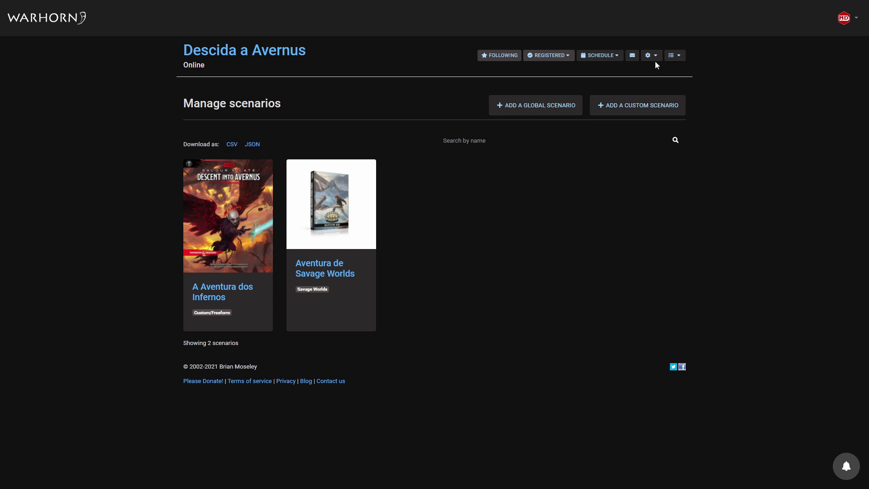
Step: Open the event's title setup and review the event title, slug and public listing choice, keeping the listing at No
{"action": "left_click", "coordinate": [677, 59]}
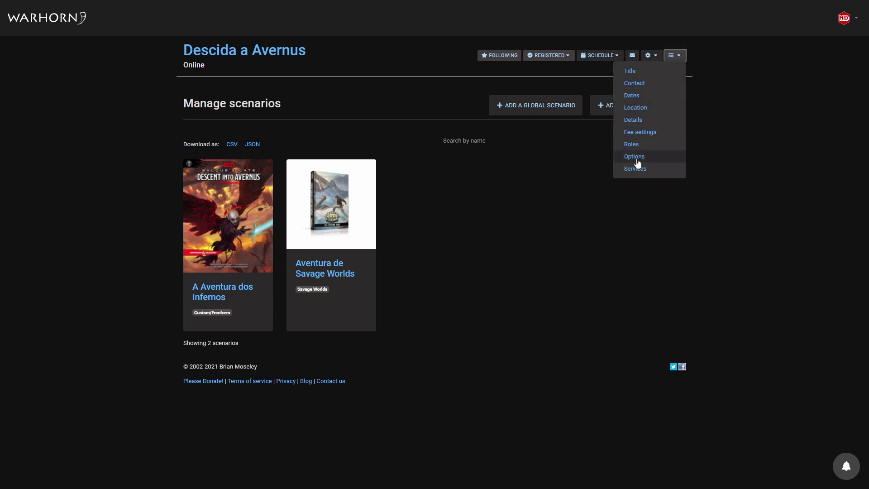
{"action": "left_click", "coordinate": [682, 55]}
{"action": "left_click", "coordinate": [678, 55]}
{"action": "left_click", "coordinate": [665, 73]}
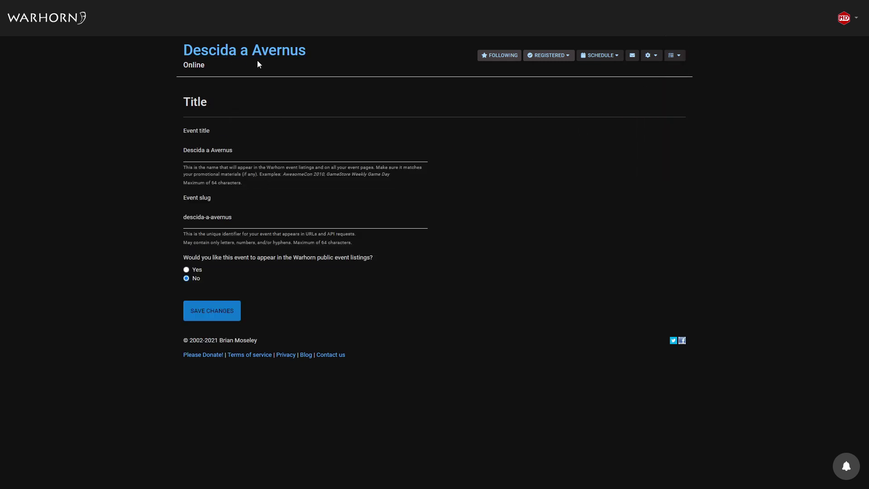
{"action": "double_click", "coordinate": [225, 149]}
{"action": "double_click", "coordinate": [214, 150]}
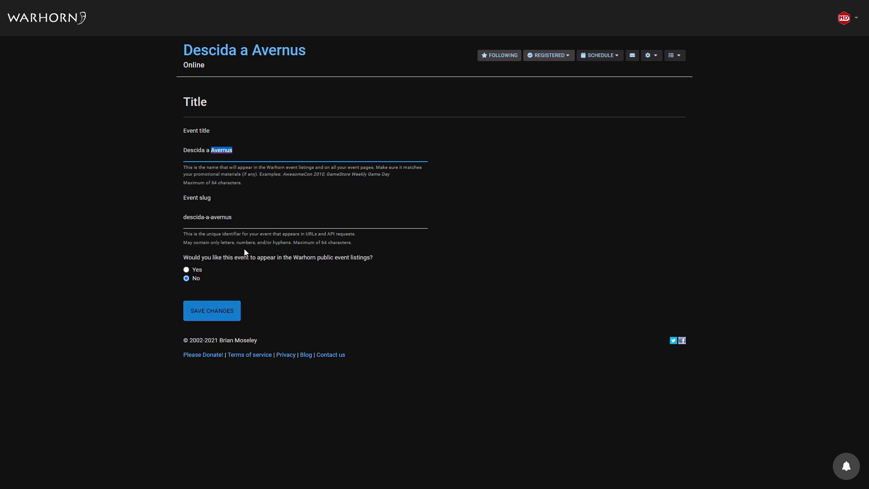
{"action": "left_click", "coordinate": [185, 278]}
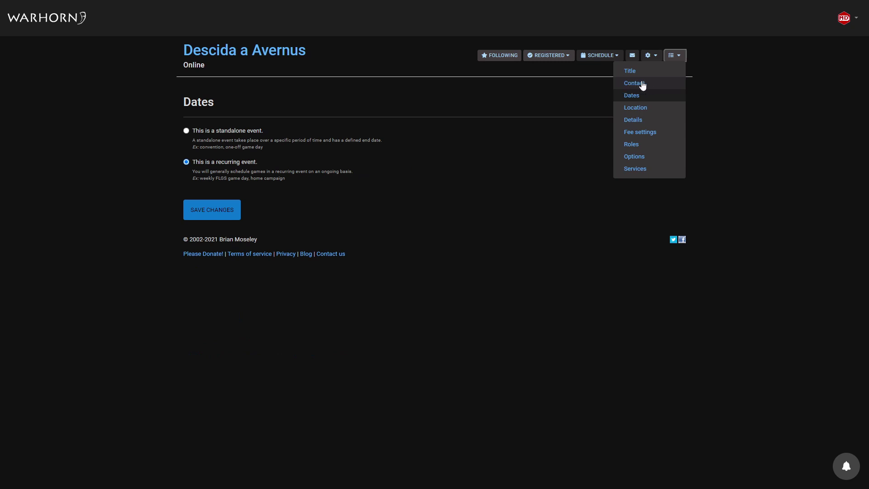
Step: Compare the standalone and recurring event options in the event's dates setup, leaving the recurring event option selected
{"action": "left_click", "coordinate": [184, 142]}
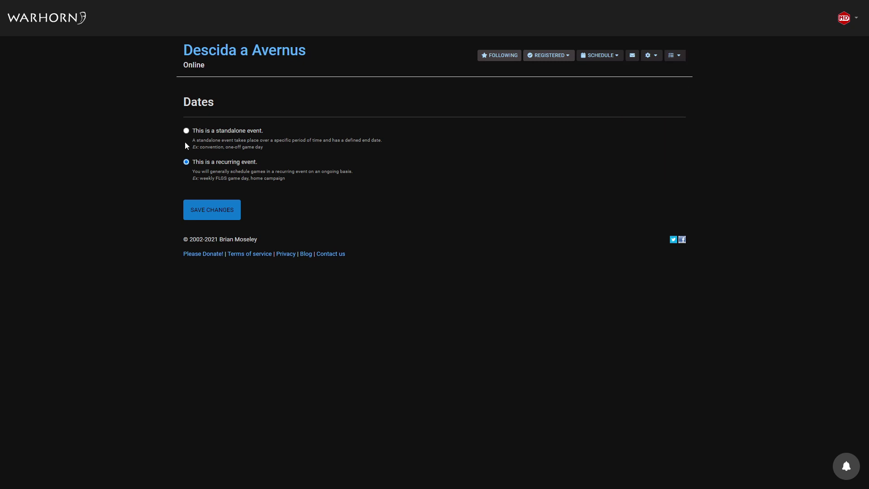
{"action": "left_click", "coordinate": [219, 131]}
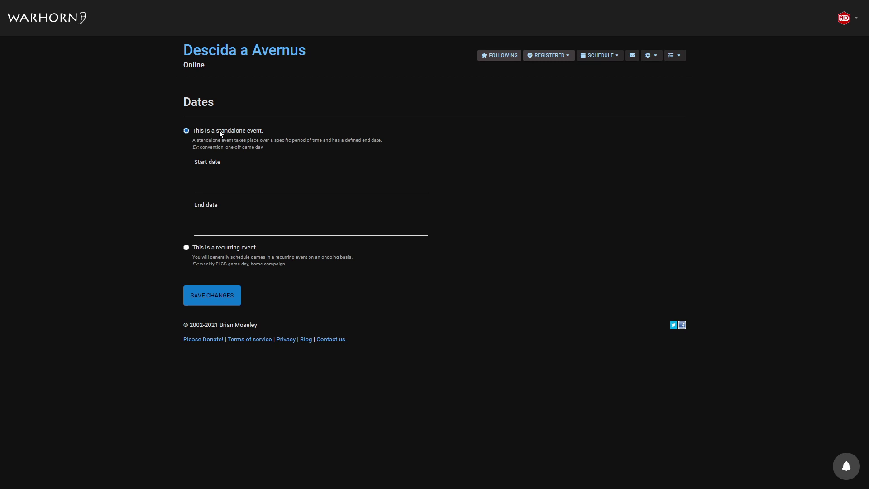
{"action": "left_click", "coordinate": [208, 247]}
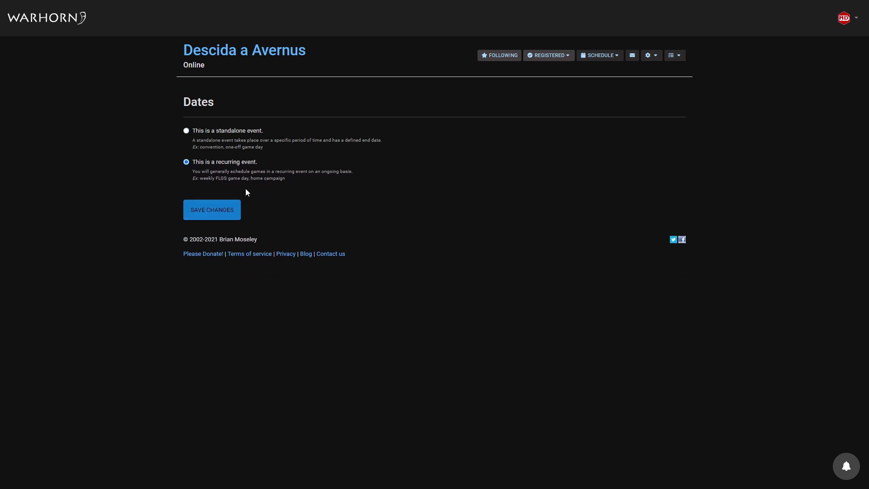
{"action": "left_click", "coordinate": [186, 131]}
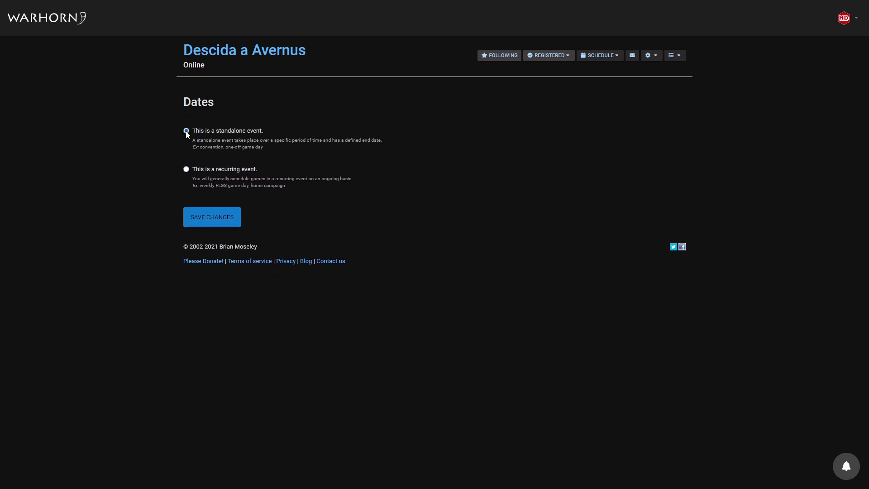
{"action": "left_click", "coordinate": [190, 248]}
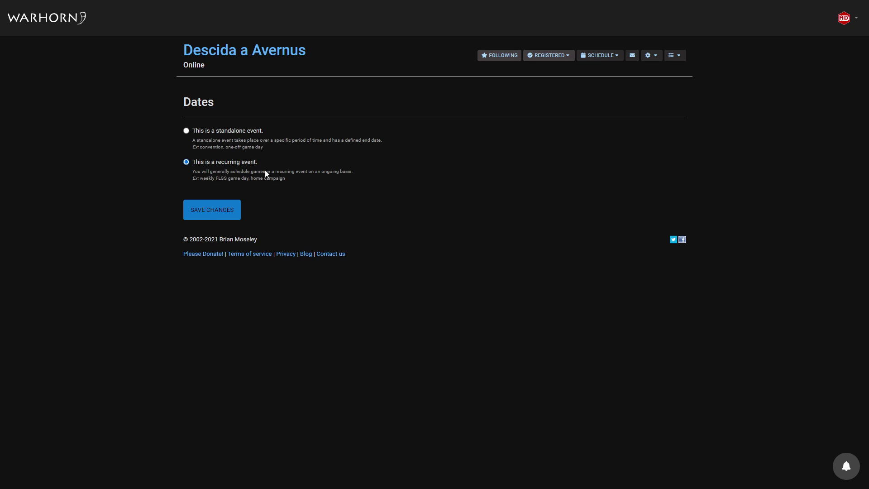
Step: Open the event's location setup and review the online and in-person options, time zone and language
{"action": "left_click", "coordinate": [679, 56]}
{"action": "left_click", "coordinate": [656, 107]}
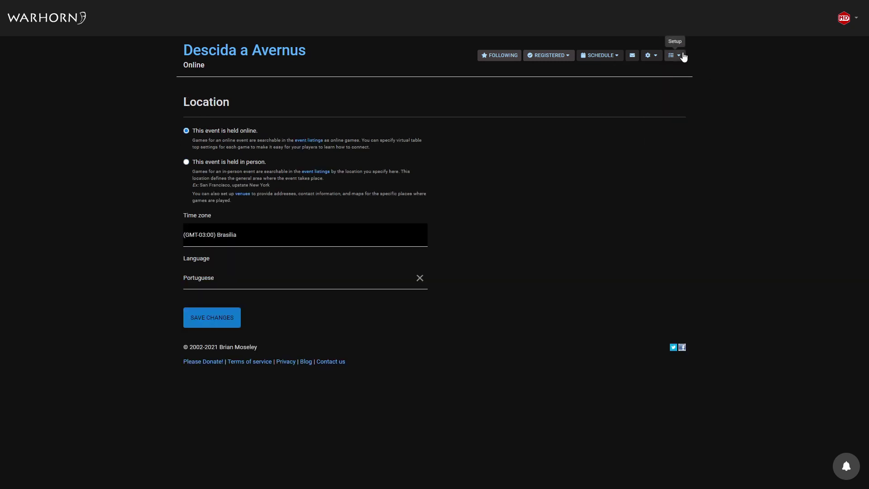
{"action": "left_click", "coordinate": [679, 57]}
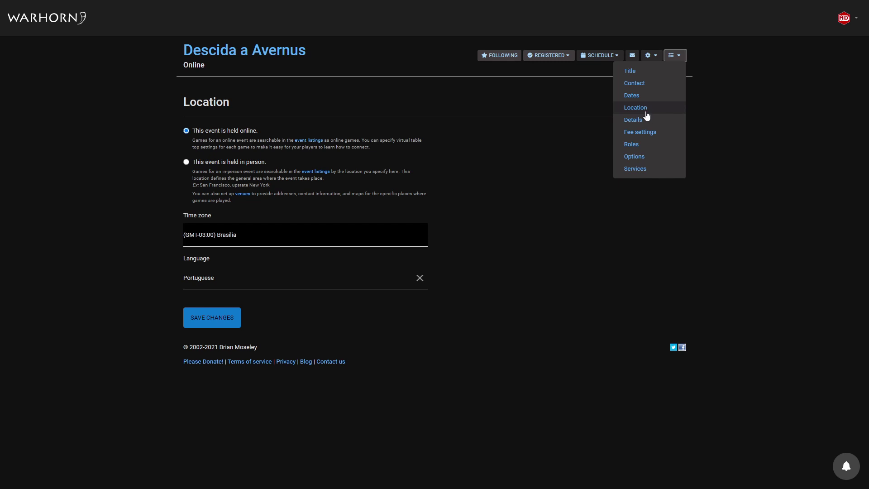
{"action": "left_click", "coordinate": [521, 163]}
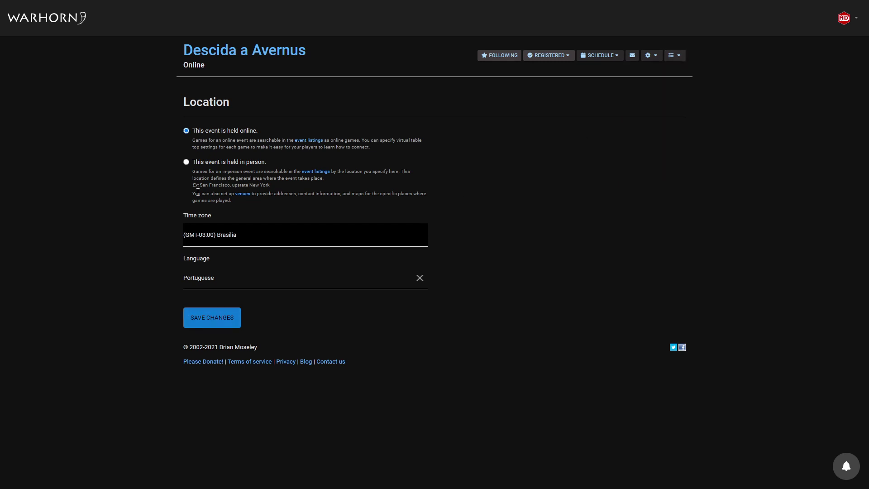